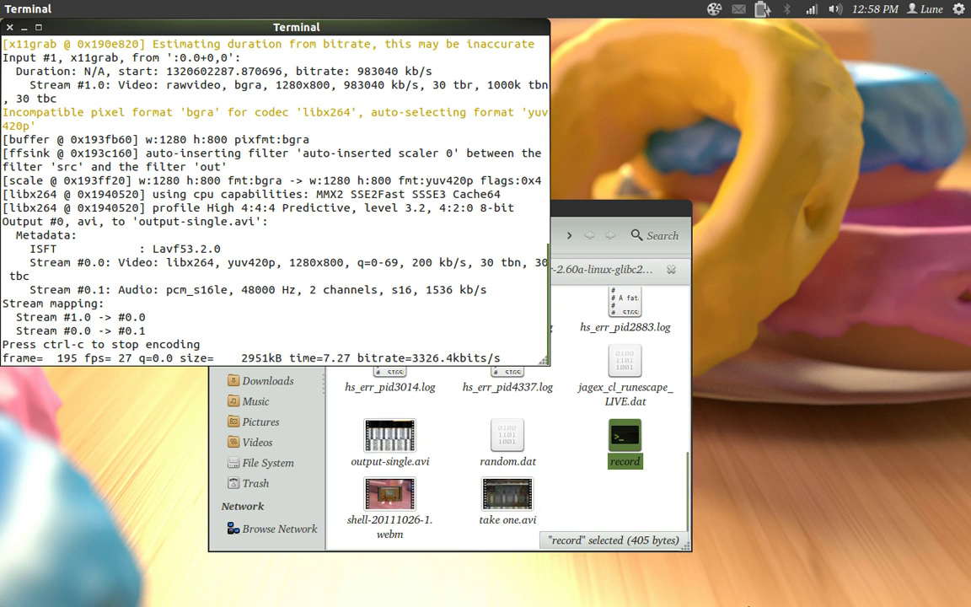
# Show the blender-2.60a-linux-glibc27-x86_64 folder in Files, then bring the recording Terminal to the front
pyautogui.click(597, 270)
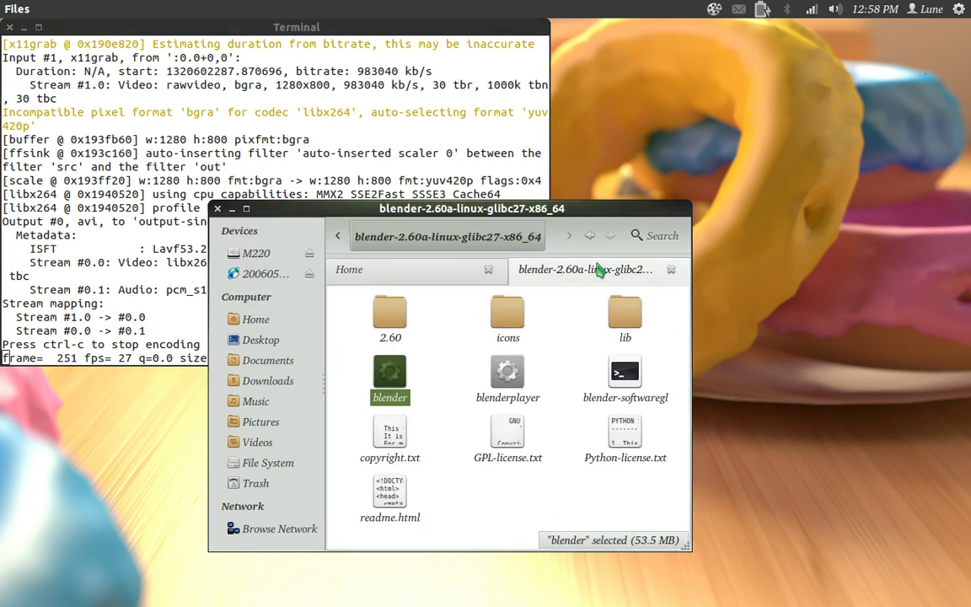
pyautogui.click(347, 115)
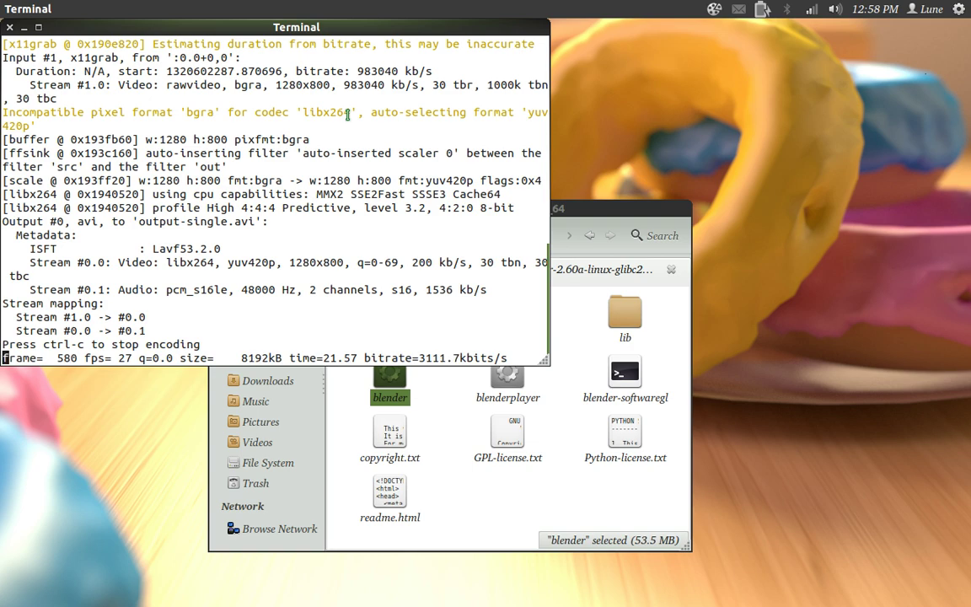
# View the donuts9.png reference render in Firefox, then return to the empty desktop workspace
pyautogui.press('ctrl+super+d')
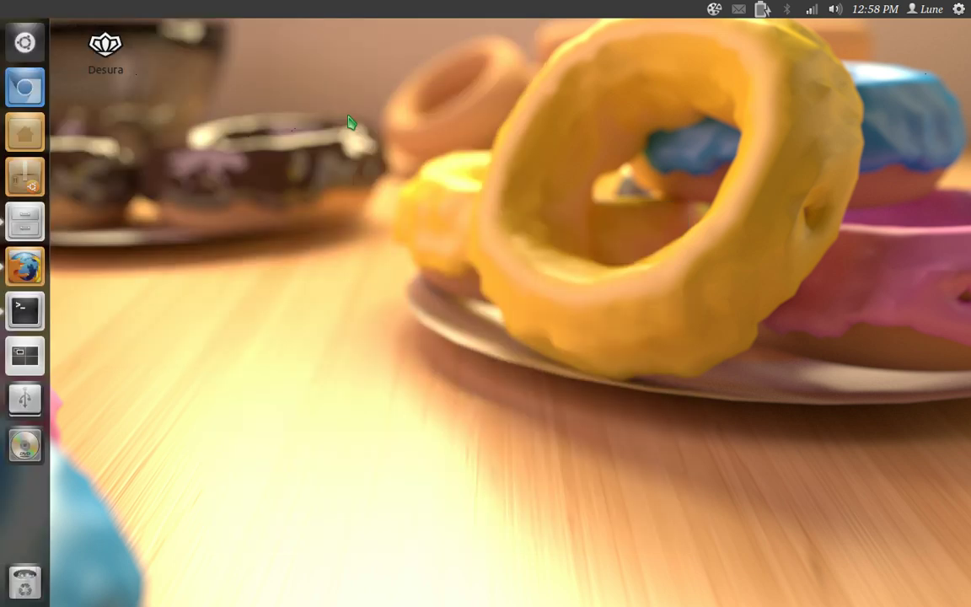
pyautogui.hotkey('alt', 'Tab')
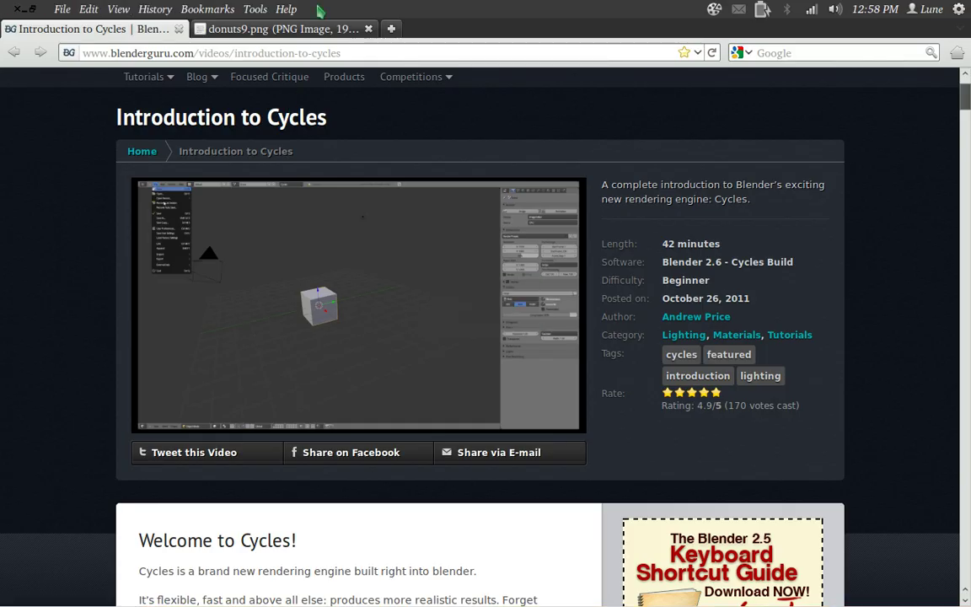
pyautogui.click(318, 29)
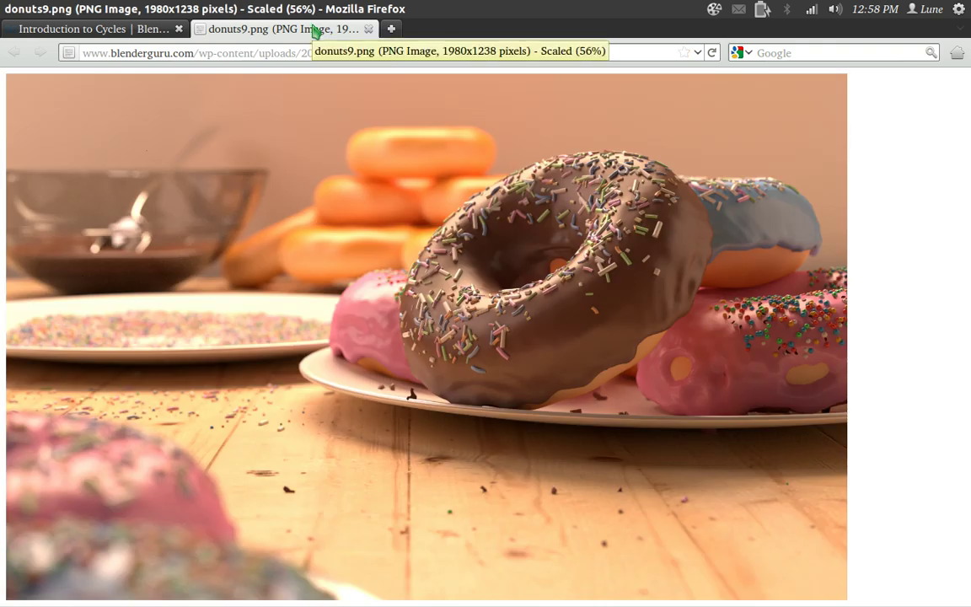
pyautogui.hotkey('ctrl', 'alt', 'Right')
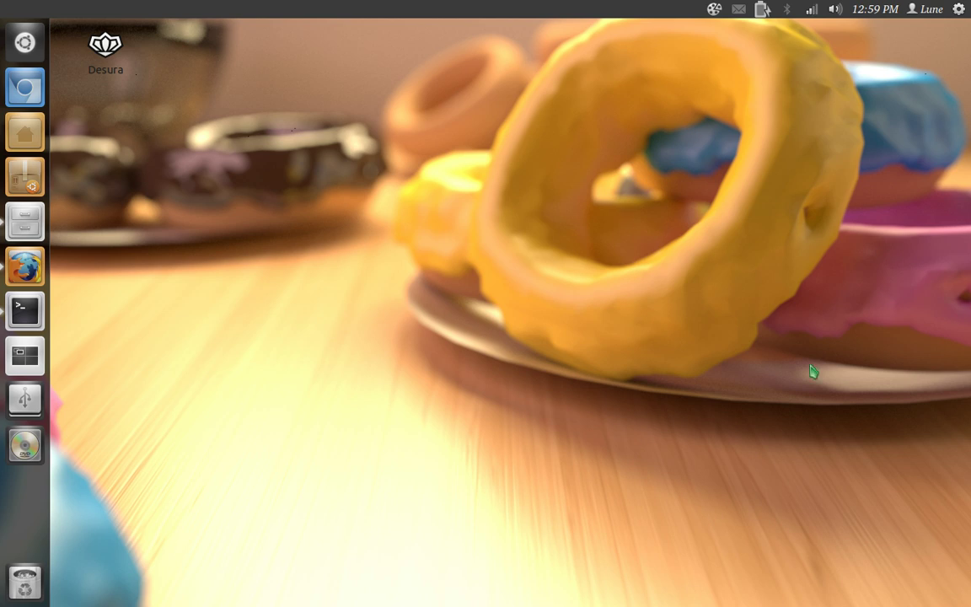
pyautogui.moveTo(795, 350); pyautogui.dragTo(930, 426)
pyautogui.moveTo(261, 31); pyautogui.dragTo(202, 59)
pyautogui.moveTo(133, 21); pyautogui.dragTo(173, 51)
# Cue the Introduction to Cycles video at 17:28, the 'How to create a Donut' section
pyautogui.hotkey('ctrl', 'alt', 'Right')
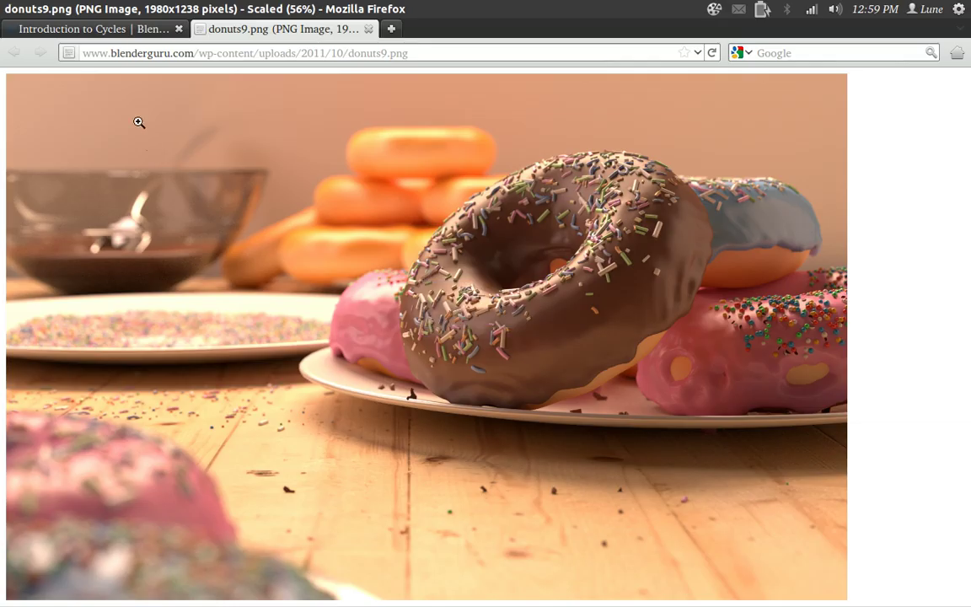
pyautogui.click(126, 29)
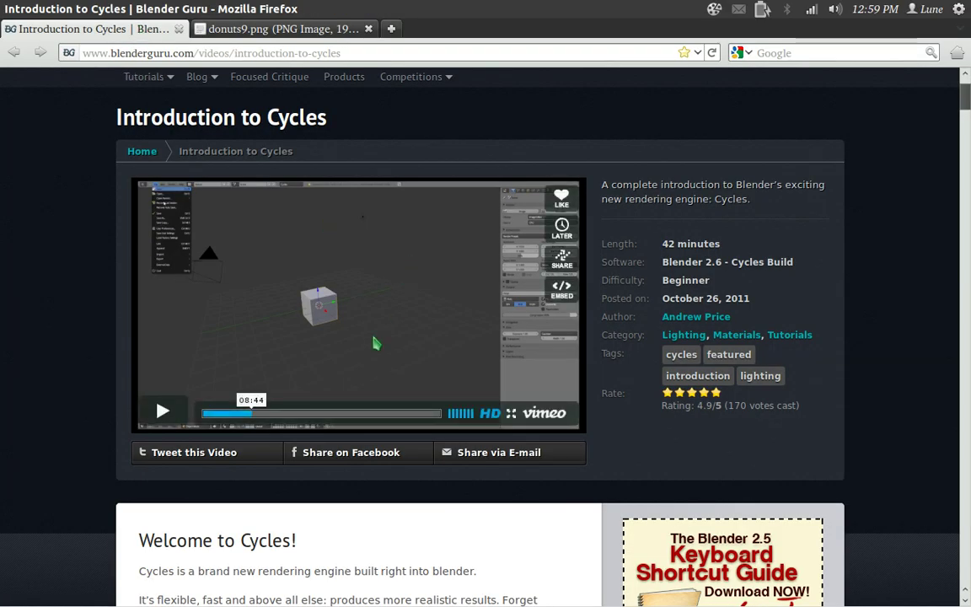
pyautogui.click(219, 416)
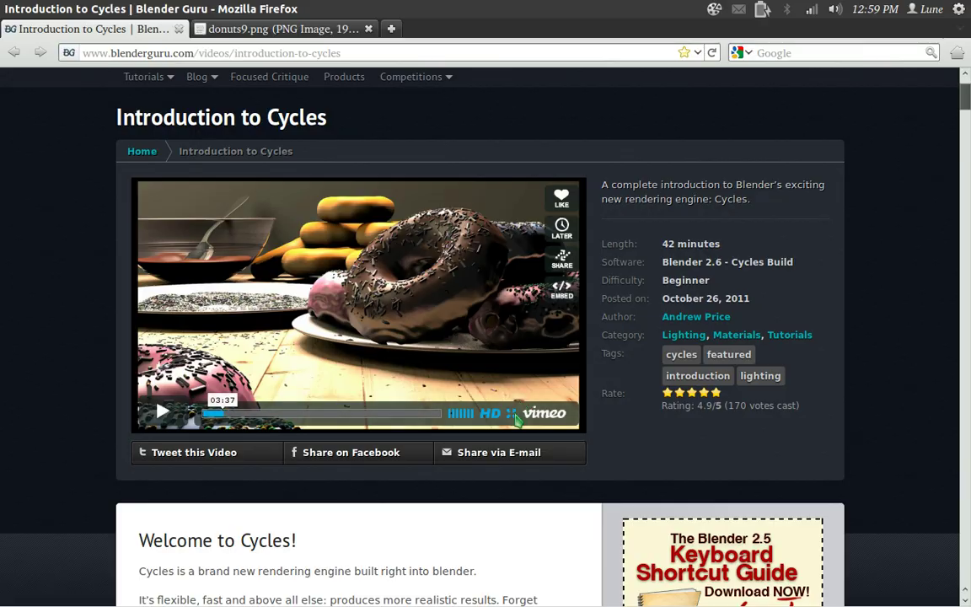
pyautogui.doubleClick(465, 375)
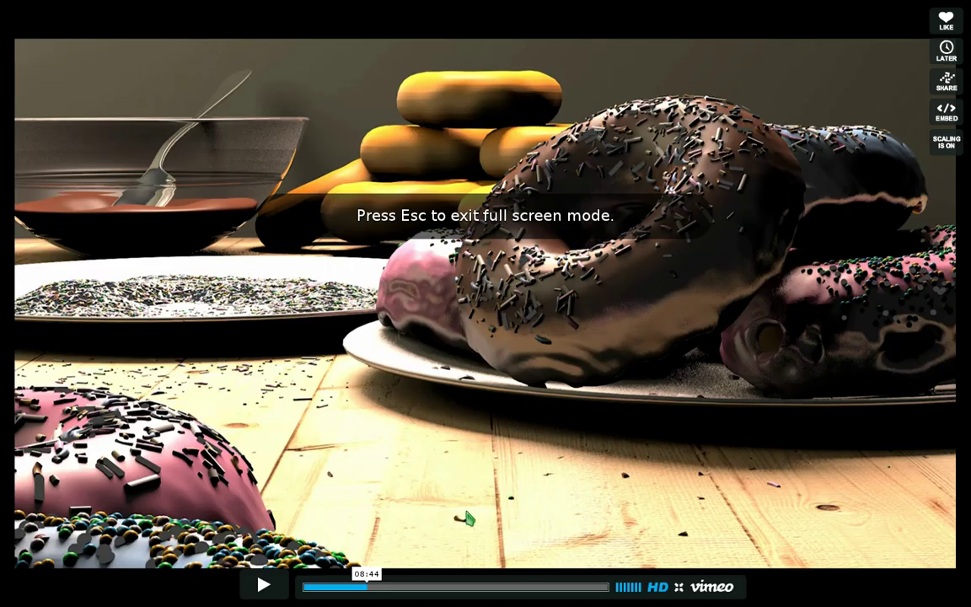
pyautogui.click(368, 587)
pyautogui.moveTo(375, 594); pyautogui.dragTo(336, 591)
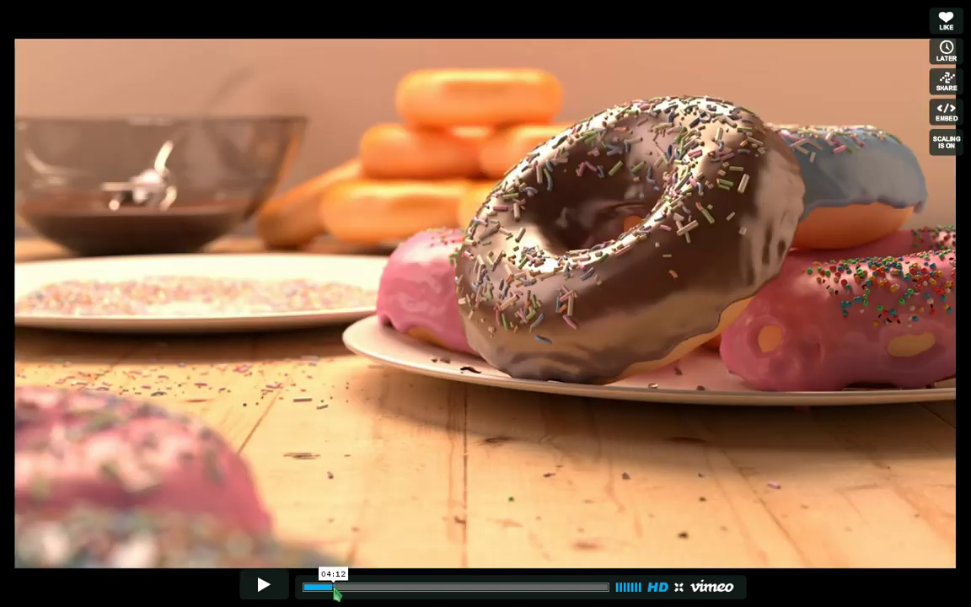
pyautogui.click(678, 587)
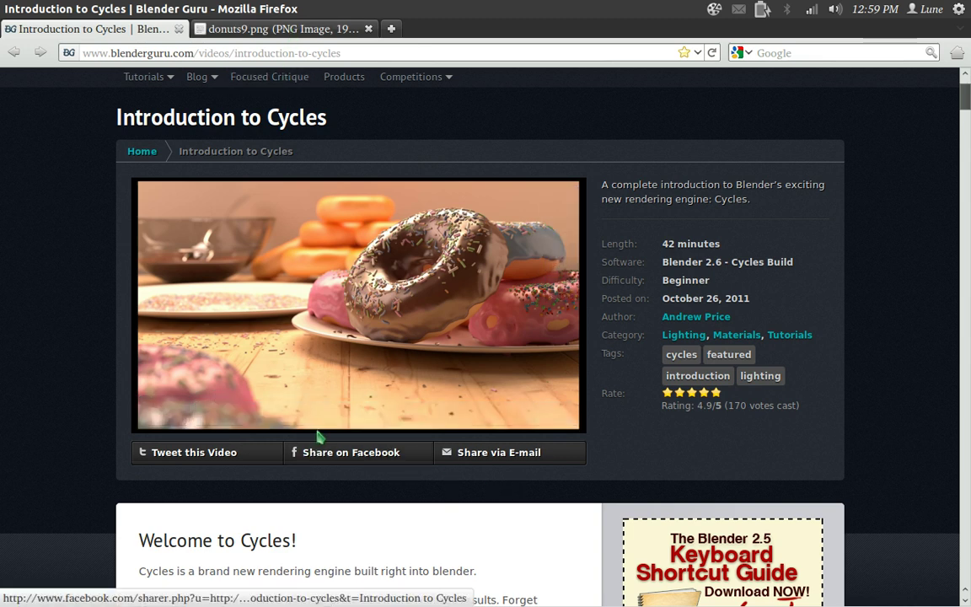
pyautogui.moveTo(319, 414); pyautogui.dragTo(300, 419)
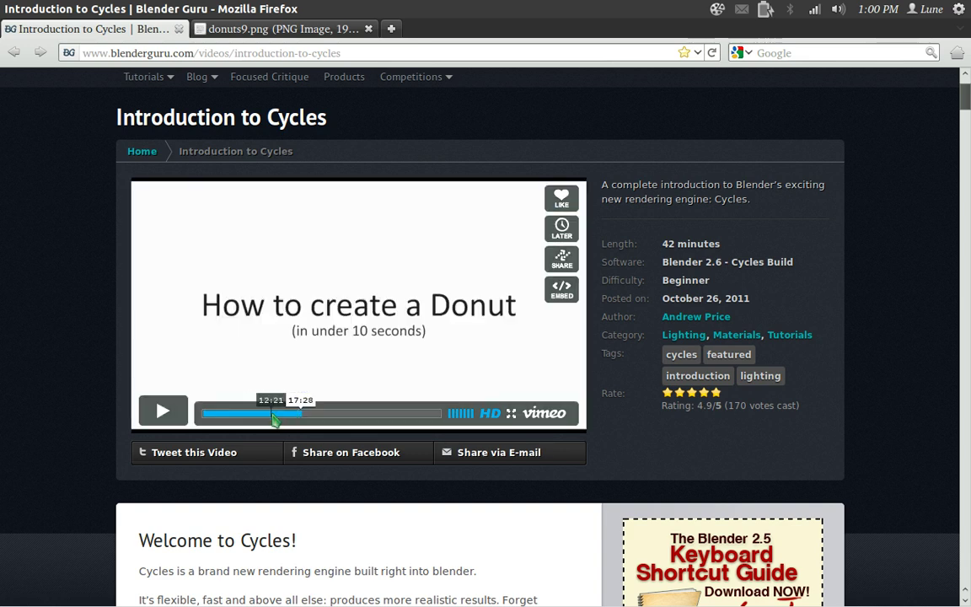
# Play the donut section full screen and pause at 17:50 on the finished pink sprinkled donut
pyautogui.click(510, 413)
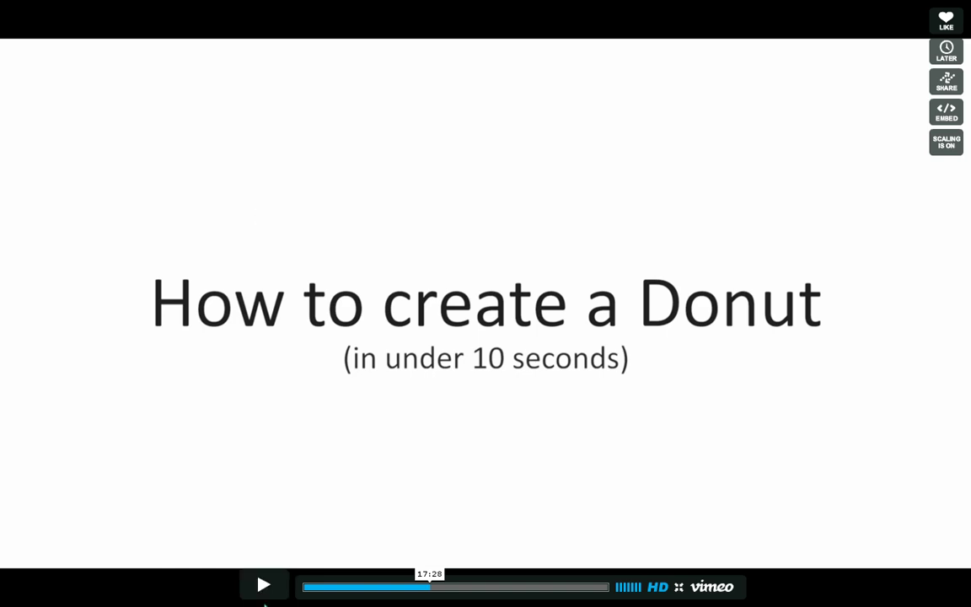
pyautogui.press('space')
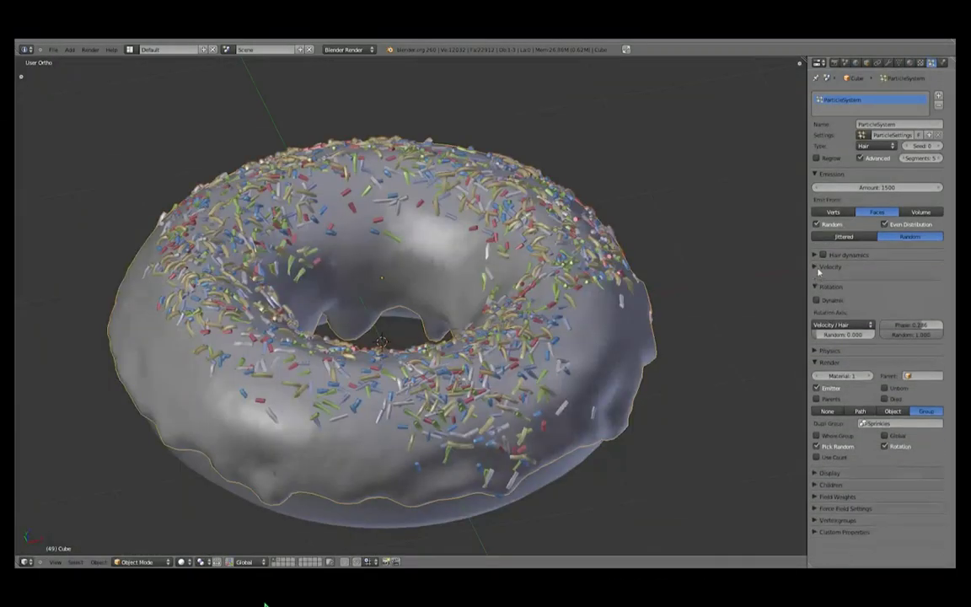
pyautogui.moveTo(266, 587)
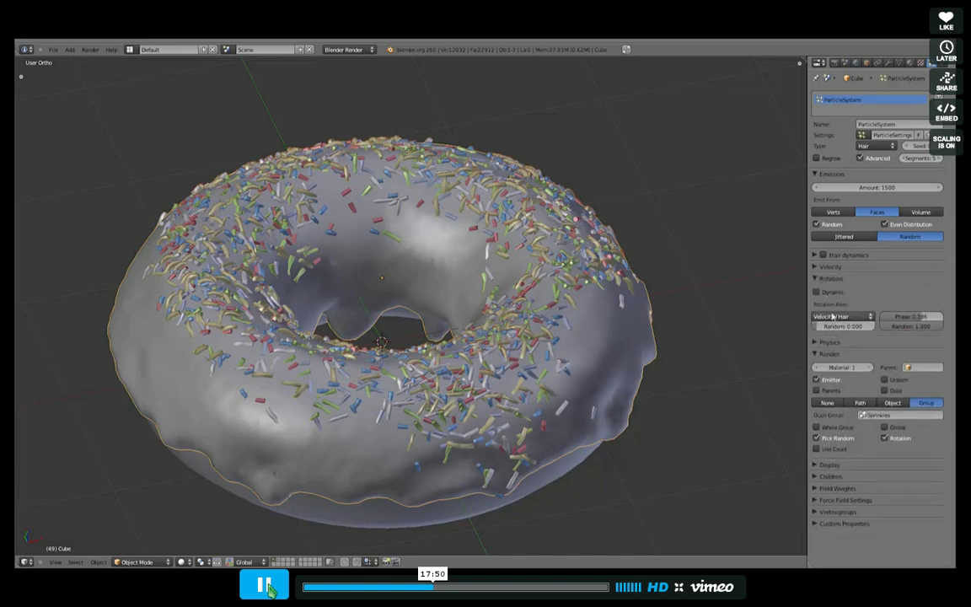
pyautogui.click(266, 589)
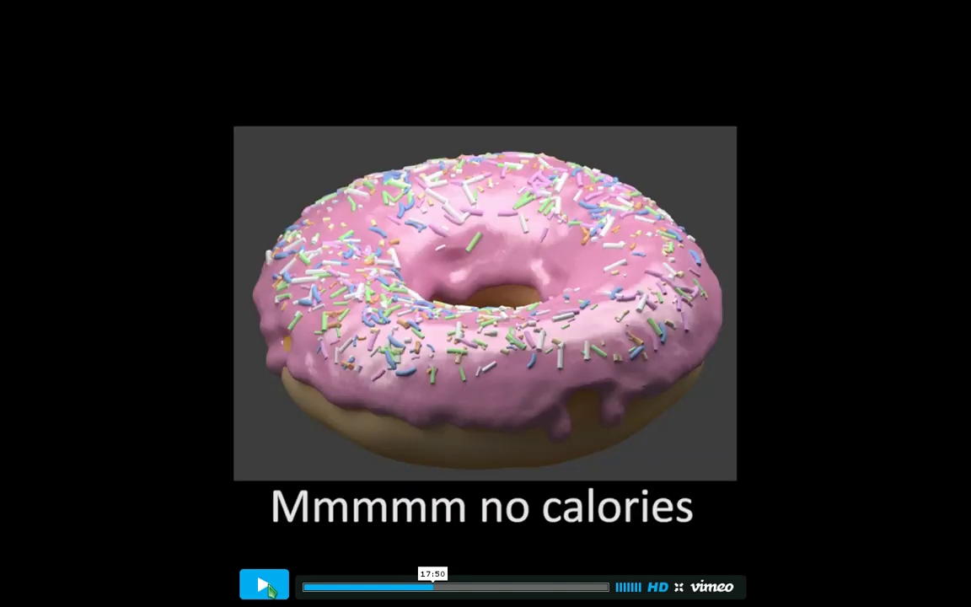
# Exit full screen, read the Finished Result and comments, then scroll back to the top
pyautogui.click(679, 587)
pyautogui.scroll(-10, 594, 515)
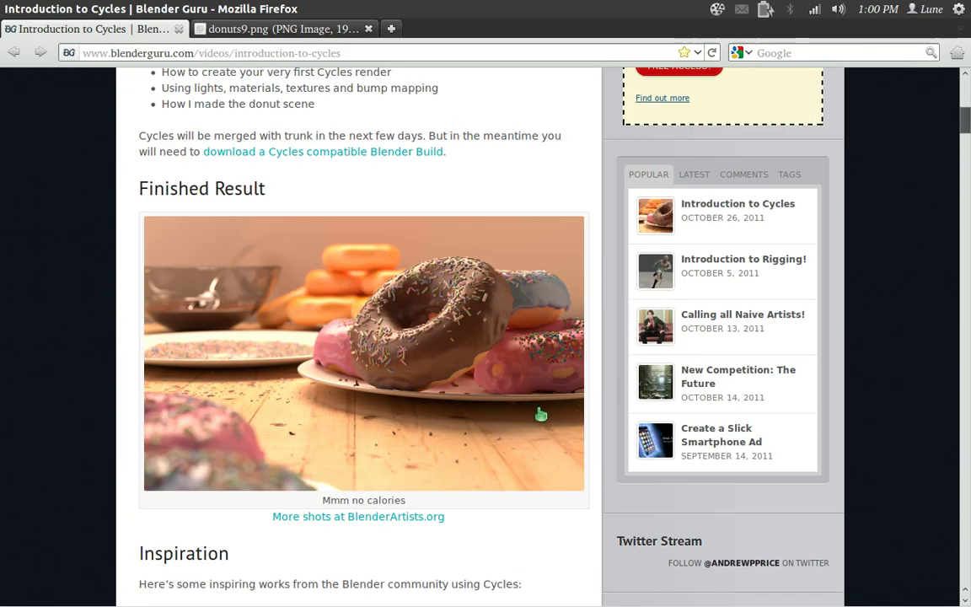
pyautogui.scroll(-20, 542, 413)
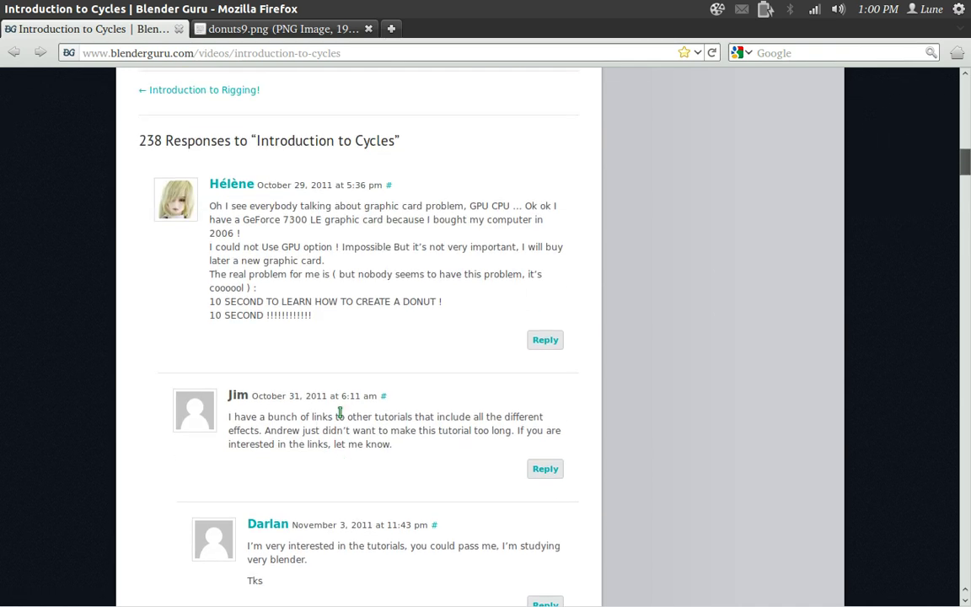
pyautogui.moveTo(208, 301); pyautogui.dragTo(299, 329)
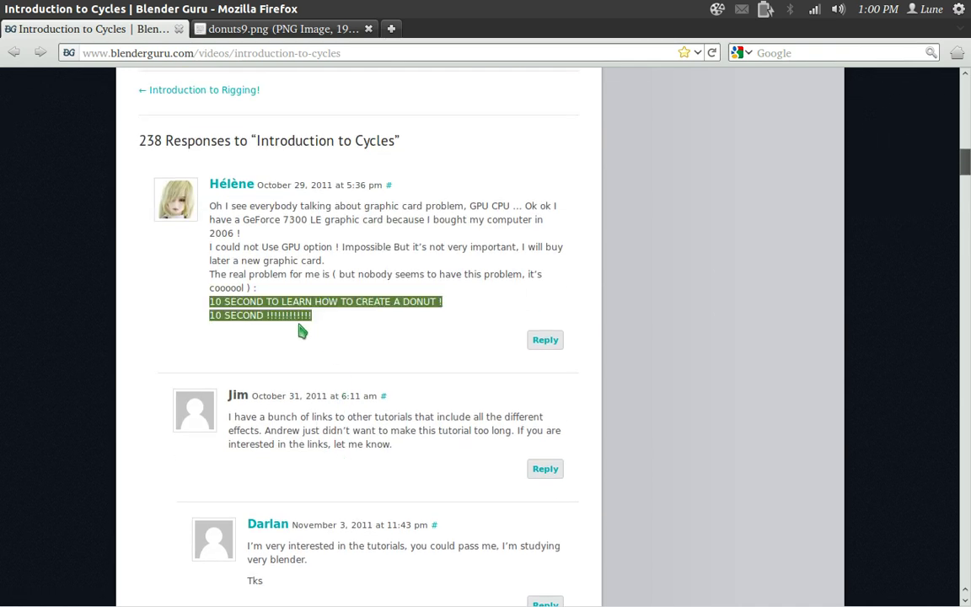
pyautogui.click(368, 321)
pyautogui.scroll(10, 368, 321)
pyautogui.scroll(8, 364, 324)
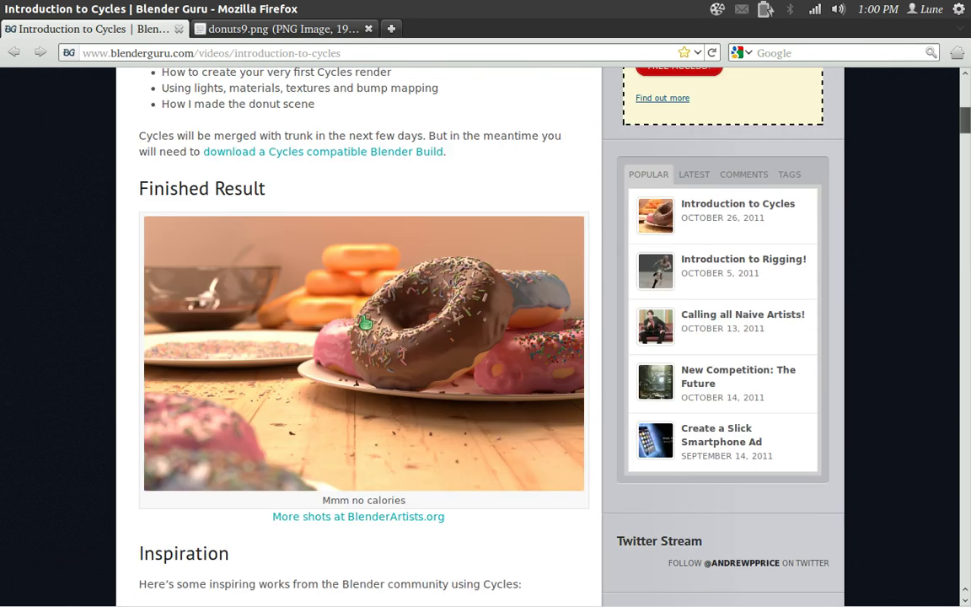
pyautogui.scroll(10, 608, 237)
pyautogui.scroll(3, 605, 239)
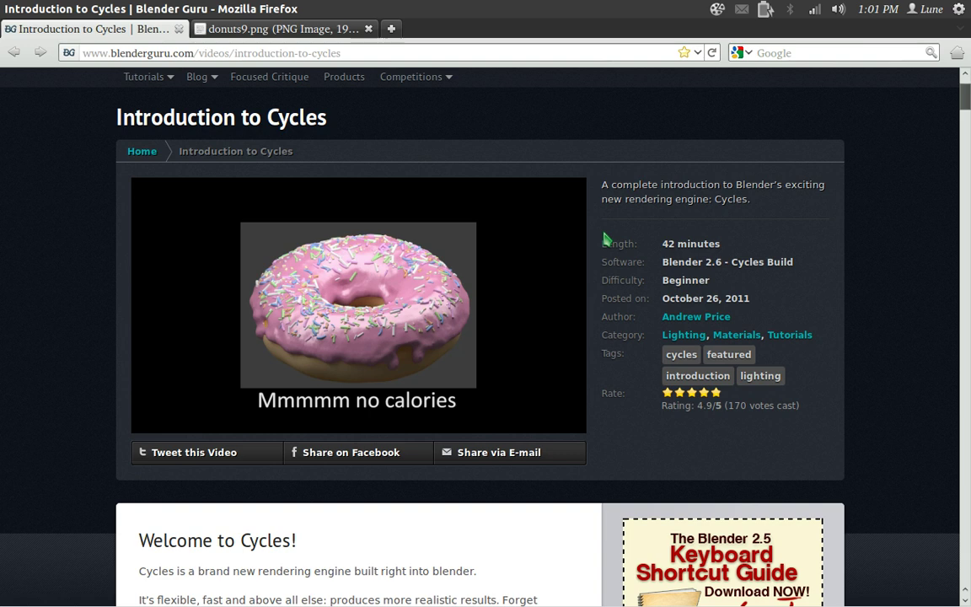
# Launch Blender from the blender file in the file manager and dismiss the splash screen
pyautogui.hotkey('ctrl', 'alt', 'Right')
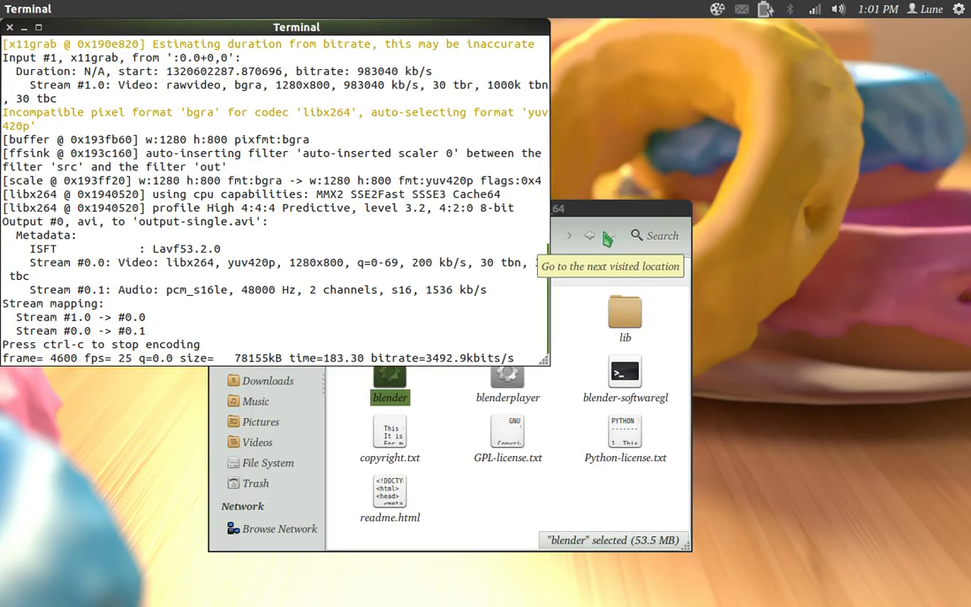
pyautogui.hotkey('ctrl', 'alt', 'Right')
pyautogui.hotkey('ctrl', 'alt', 'Left')
pyautogui.click(586, 310)
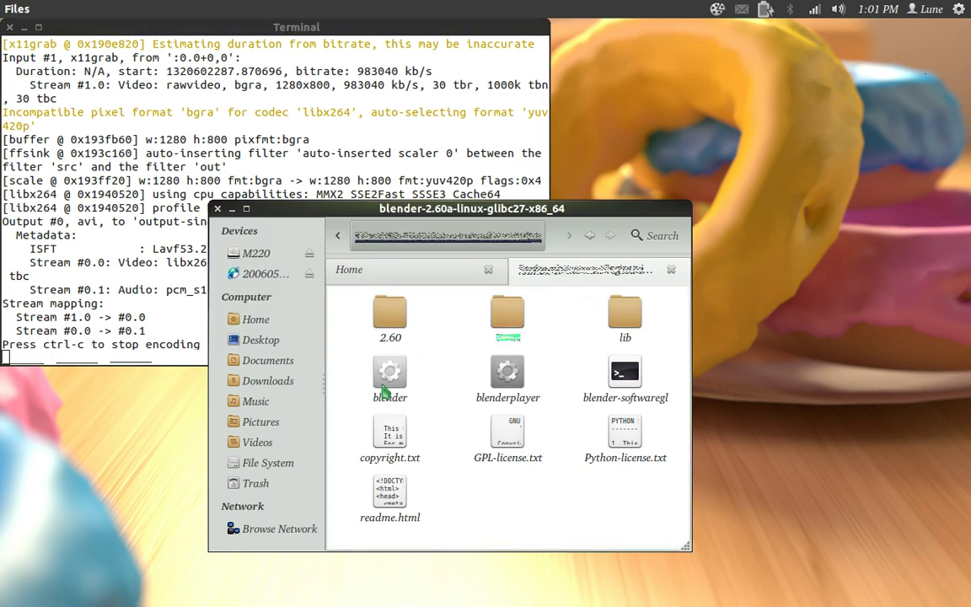
pyautogui.click(390, 371)
pyautogui.press('Return')
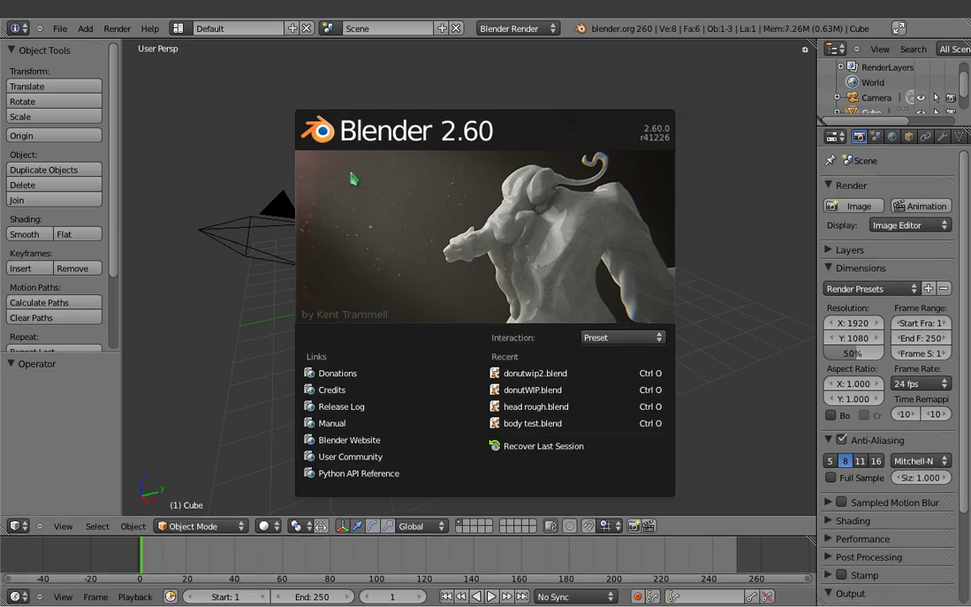
pyautogui.click(296, 318)
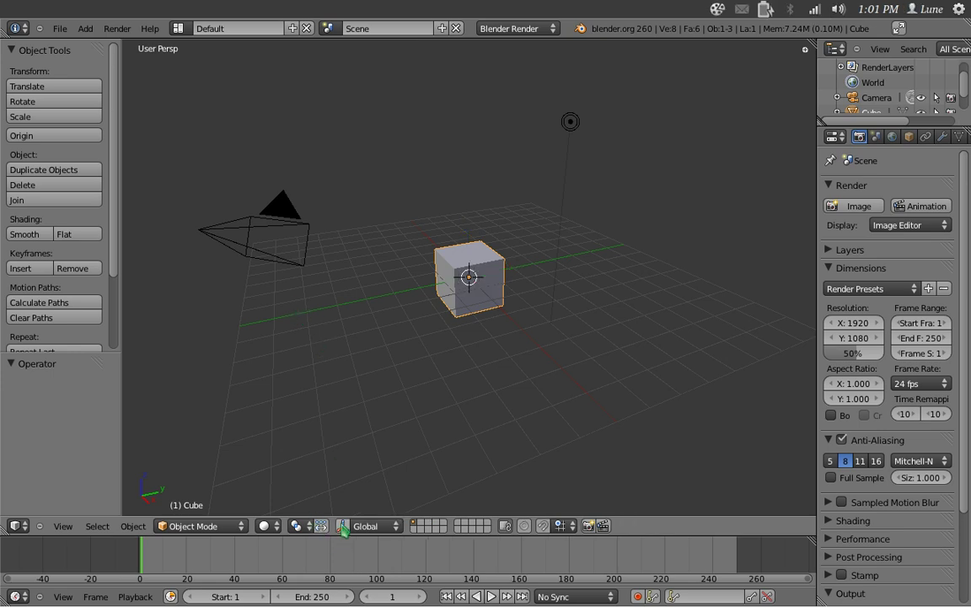
# Delete the default cube and add a torus with 'add torus'
pyautogui.moveTo(409, 331); pyautogui.dragTo(514, 354, button='middle')
pyautogui.press('x')
pyautogui.click(514, 352)
pyautogui.press('space')
pyautogui.write('add torus')
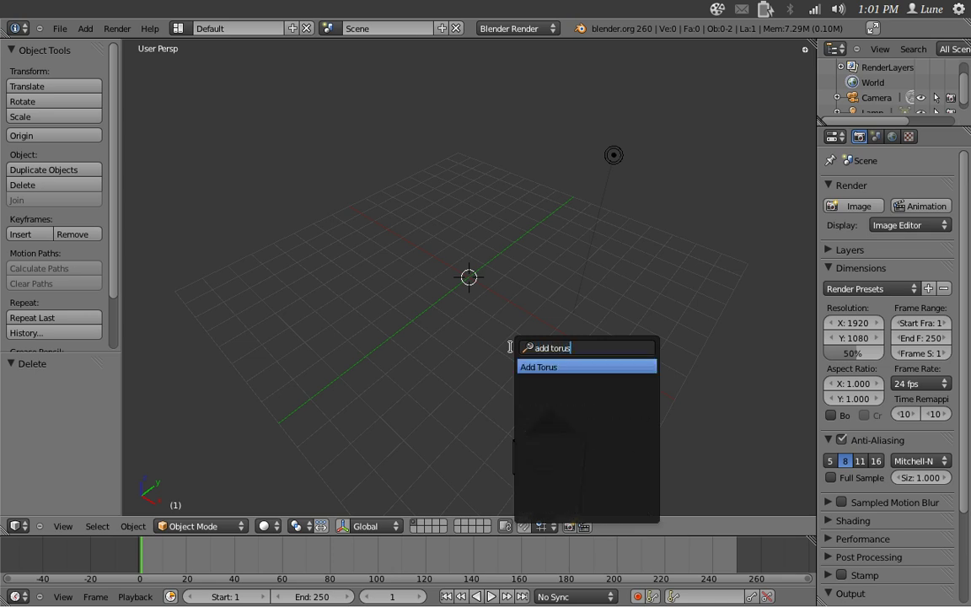
pyautogui.press('Return')
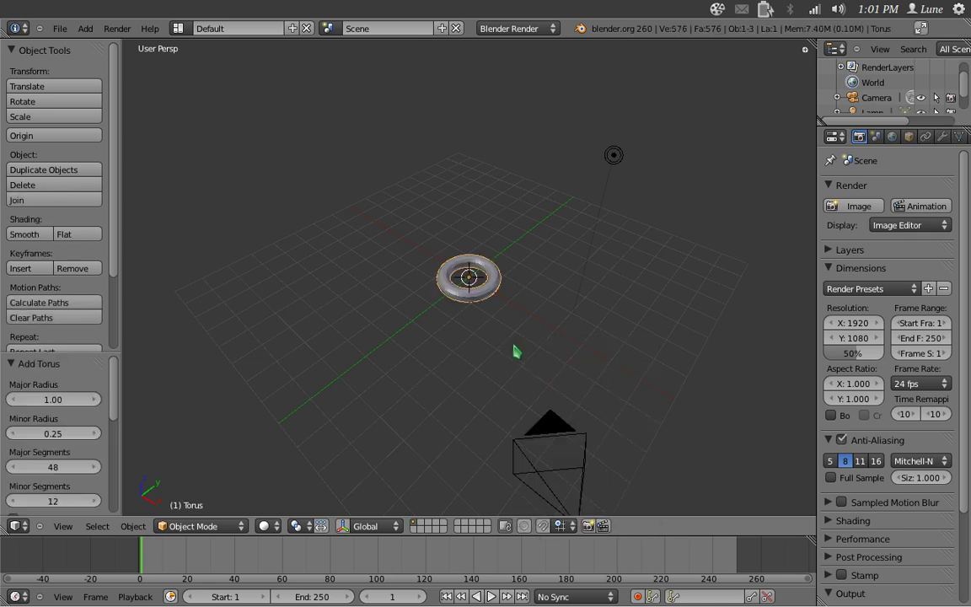
pyautogui.scroll(4, 517, 353)
pyautogui.hotkey('shift', 'a')
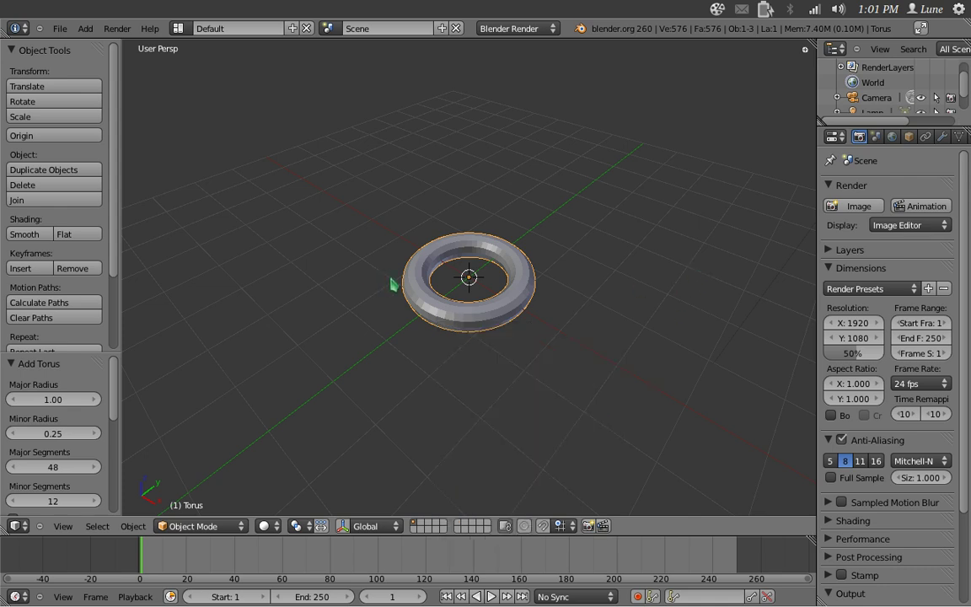
# Thicken the torus tube to a minor radius of 0.45
pyautogui.moveTo(393, 283); pyautogui.dragTo(546, 214, button='middle')
pyautogui.scroll(3, 457, 305)
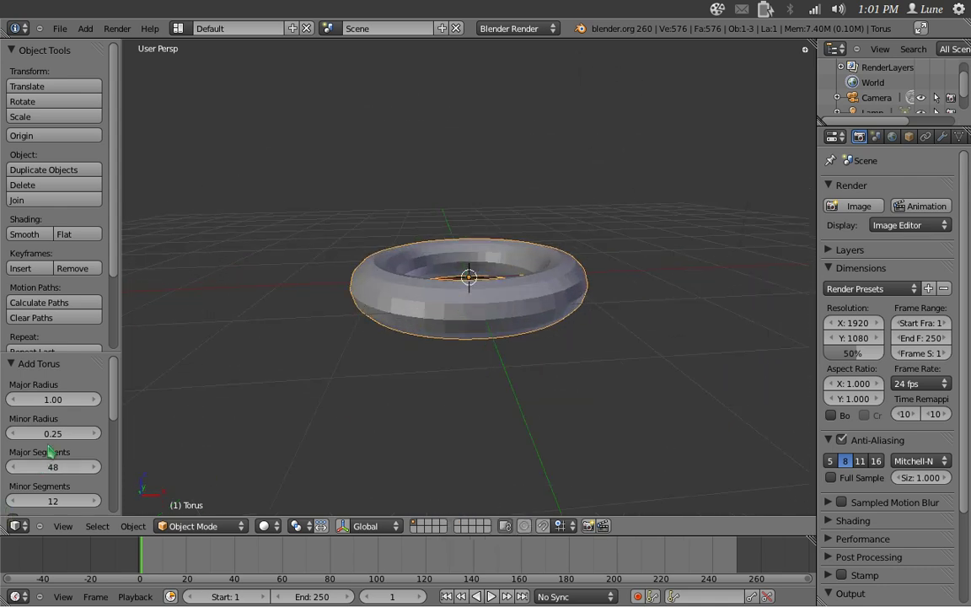
pyautogui.moveTo(52, 433); pyautogui.dragTo(91, 433)
pyautogui.moveTo(340, 278); pyautogui.dragTo(465, 358, button='middle')
# Shade the torus smooth and switch to the front view
pyautogui.click(24, 234)
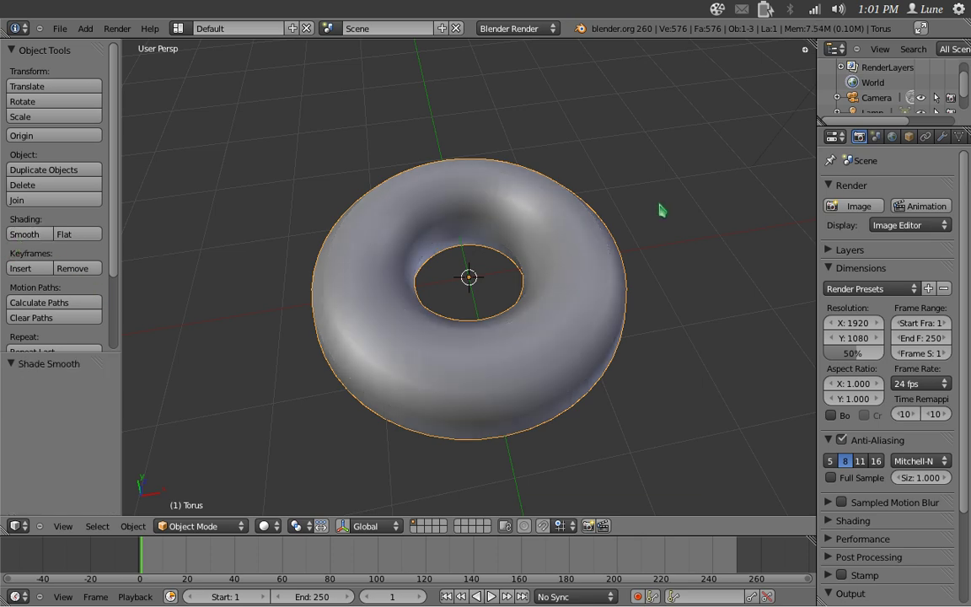
pyautogui.moveTo(570, 262)
pyautogui.mouseDown(button='middle')
pyautogui.moveTo(632, 213)
pyautogui.moveTo(543, 301)
pyautogui.moveTo(266, 193)
pyautogui.moveTo(591, 203)
pyautogui.moveTo(493, 183)
pyautogui.mouseUp(button='middle')
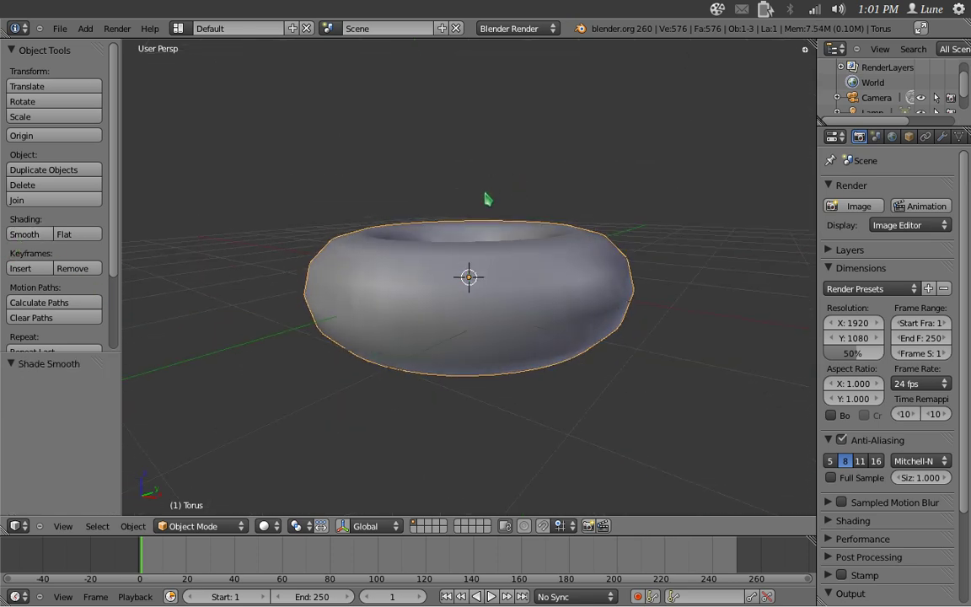
pyautogui.press('KP_1')
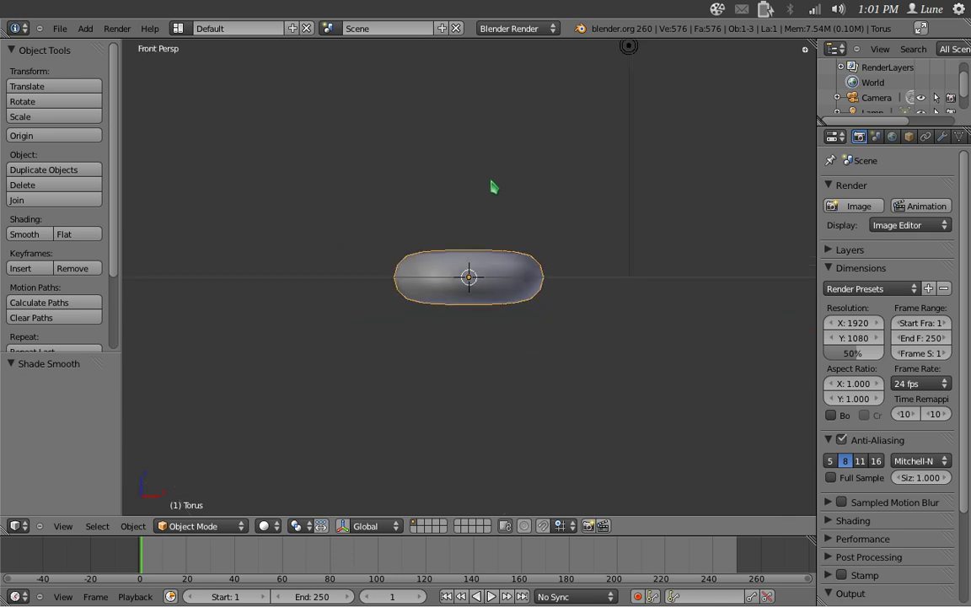
pyautogui.scroll(1, 547, 316)
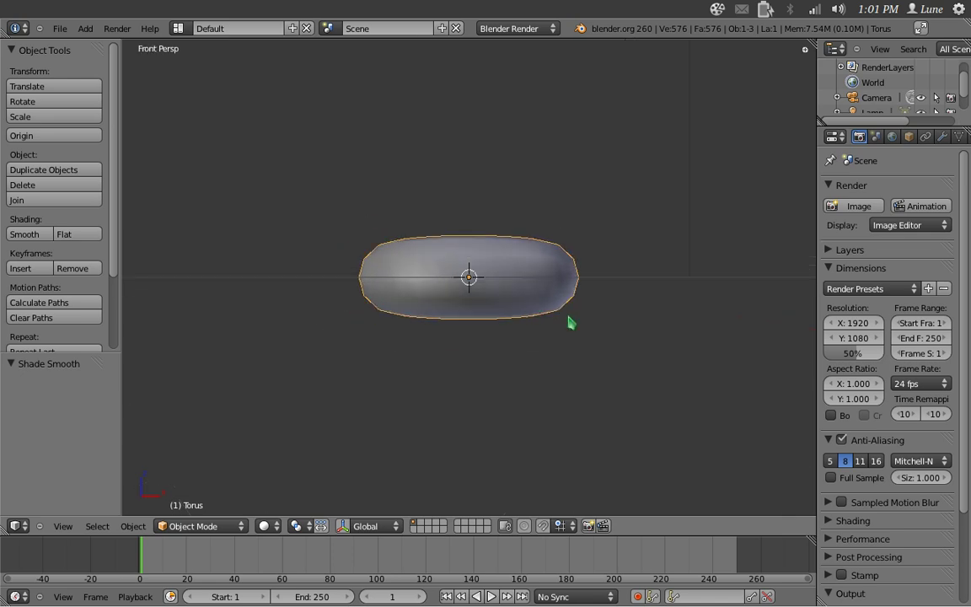
# Duplicate the torus, raise the copy along Z, and shrink it
pyautogui.hotkey('shift', 'd')
pyautogui.press('z')
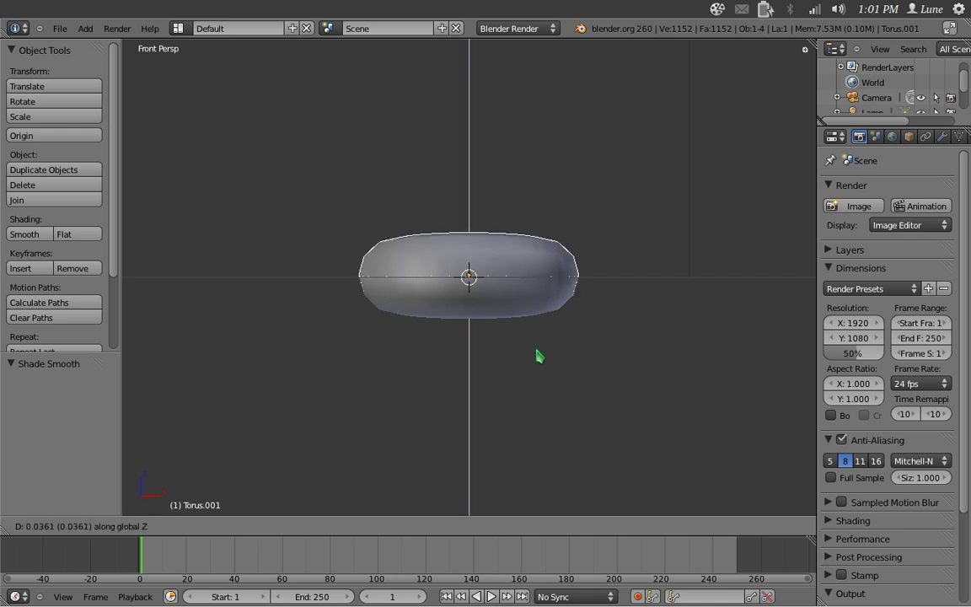
pyautogui.click(554, 282)
pyautogui.press('s')
pyautogui.click(670, 336)
pyautogui.moveTo(667, 333); pyautogui.dragTo(636, 362, button='middle')
# Flatten the top torus by scaling it along Z twice
pyautogui.press('s')
pyautogui.press('z')
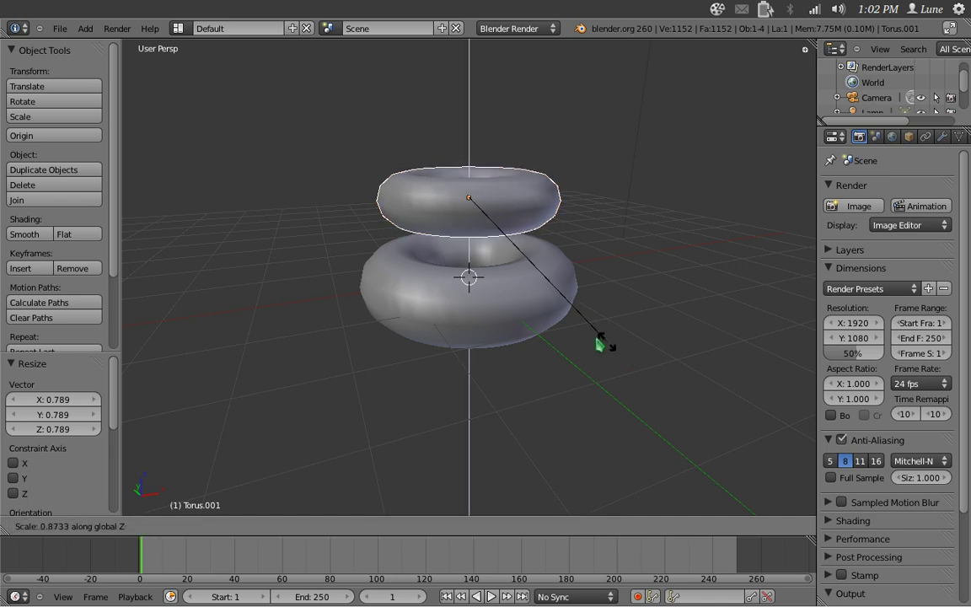
pyautogui.click(563, 336)
pyautogui.moveTo(557, 340); pyautogui.dragTo(689, 353, button='middle')
pyautogui.press('s')
pyautogui.press('z')
pyautogui.click(542, 273)
# Add a cube, scale it by 1.743 to enclose both tori, and show wireframe
pyautogui.press('space')
pyautogui.write('add cub')
pyautogui.press('Return')
pyautogui.moveTo(651, 337); pyautogui.dragTo(660, 357, button='middle')
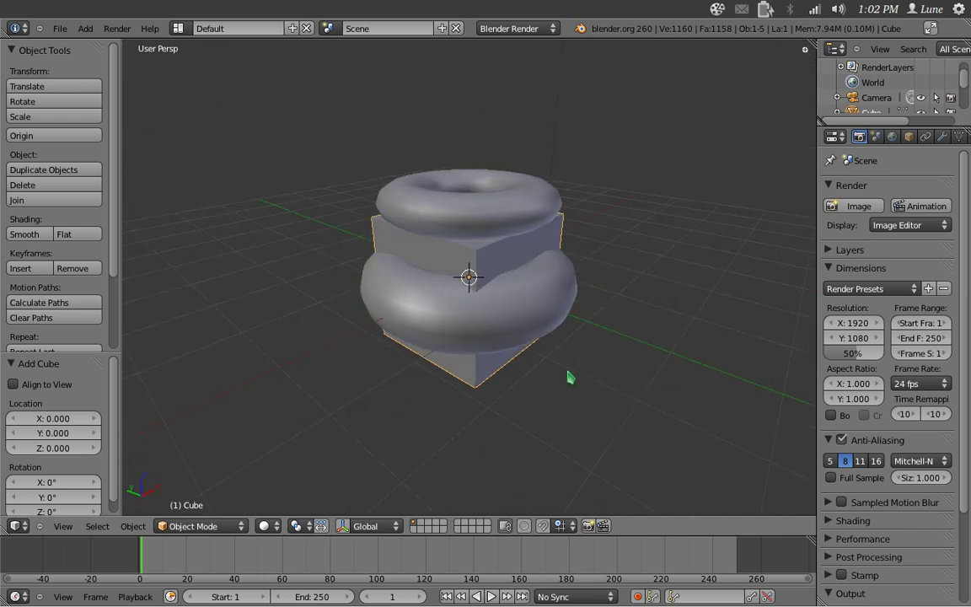
pyautogui.press('s')
pyautogui.click(743, 416)
pyautogui.press('z')
pyautogui.moveTo(678, 418); pyautogui.dragTo(589, 344, button='middle')
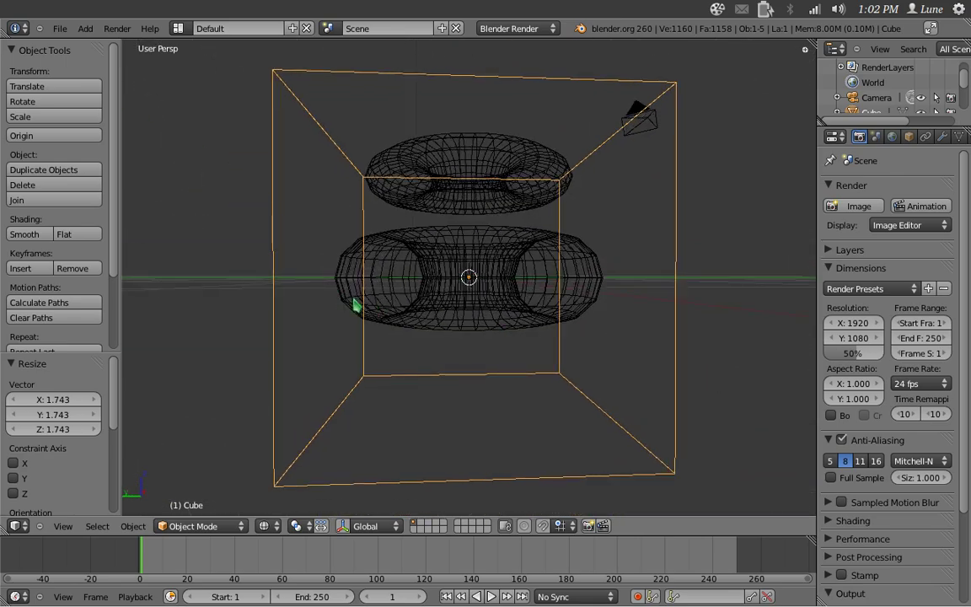
# Rename the lower torus to Donut, correcting the mistyped 'Dronut'
pyautogui.moveTo(378, 309); pyautogui.dragTo(520, 296, button='middle')
pyautogui.rightClick(545, 276)
pyautogui.moveTo(679, 236); pyautogui.dragTo(733, 211, button='middle')
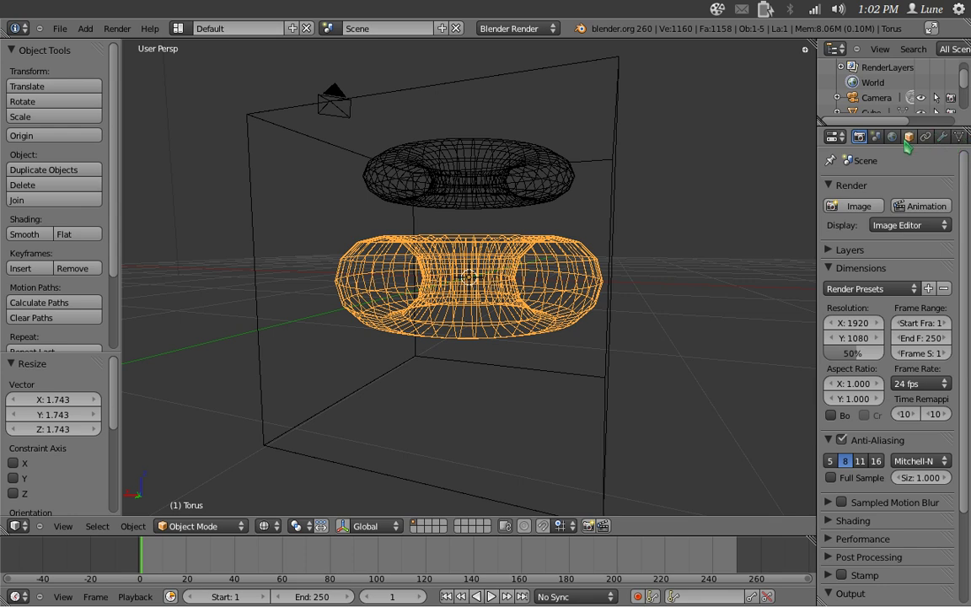
pyautogui.click(909, 136)
pyautogui.click(885, 183)
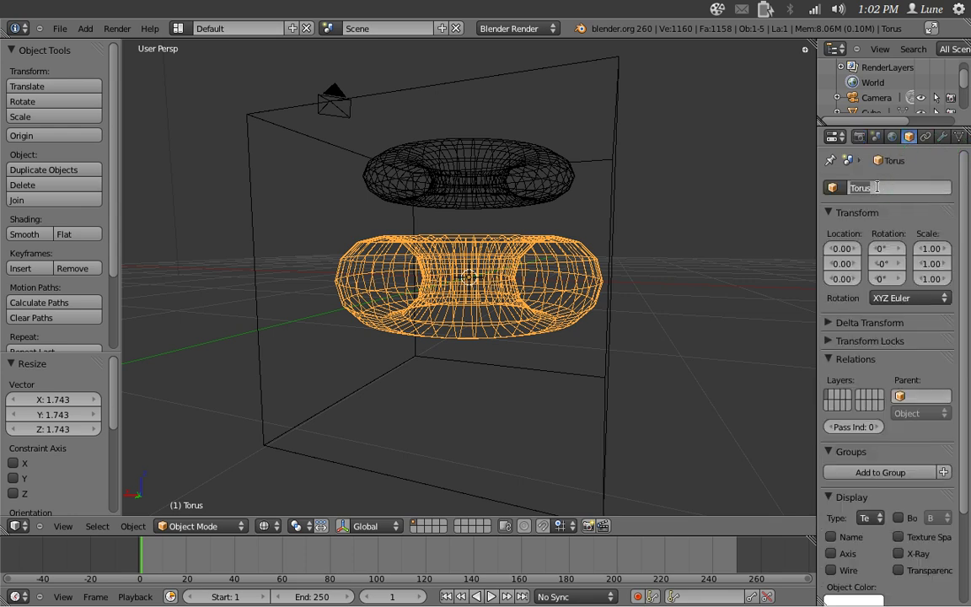
pyautogui.write('Dronut')
pyautogui.press('Return')
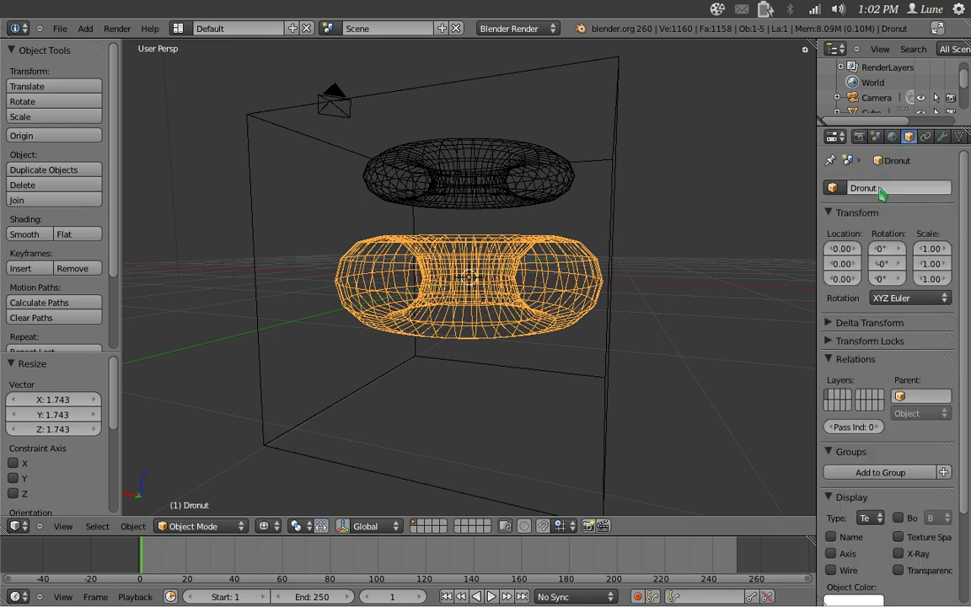
pyautogui.click(876, 187)
pyautogui.write('Donut')
pyautogui.press('Return')
# Rename the upper torus to BroNut
pyautogui.rightClick(459, 181)
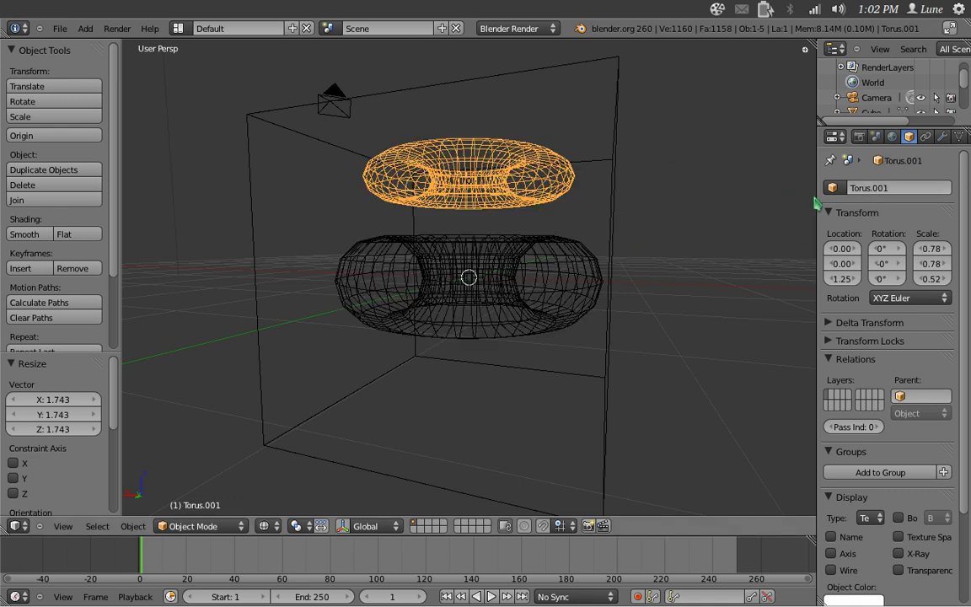
pyautogui.click(878, 187)
pyautogui.write('Bro')
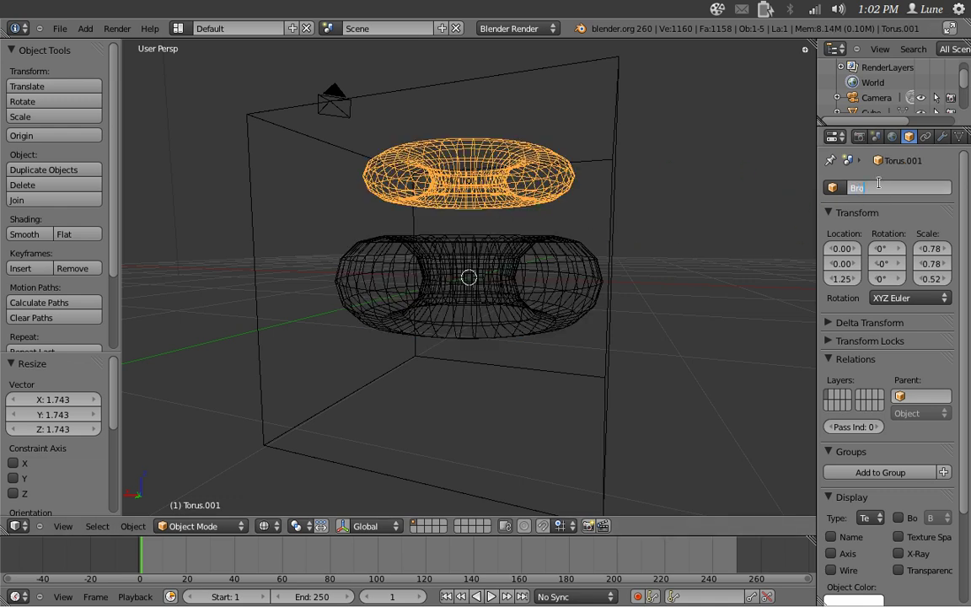
pyautogui.write('Nut')
pyautogui.press('Return')
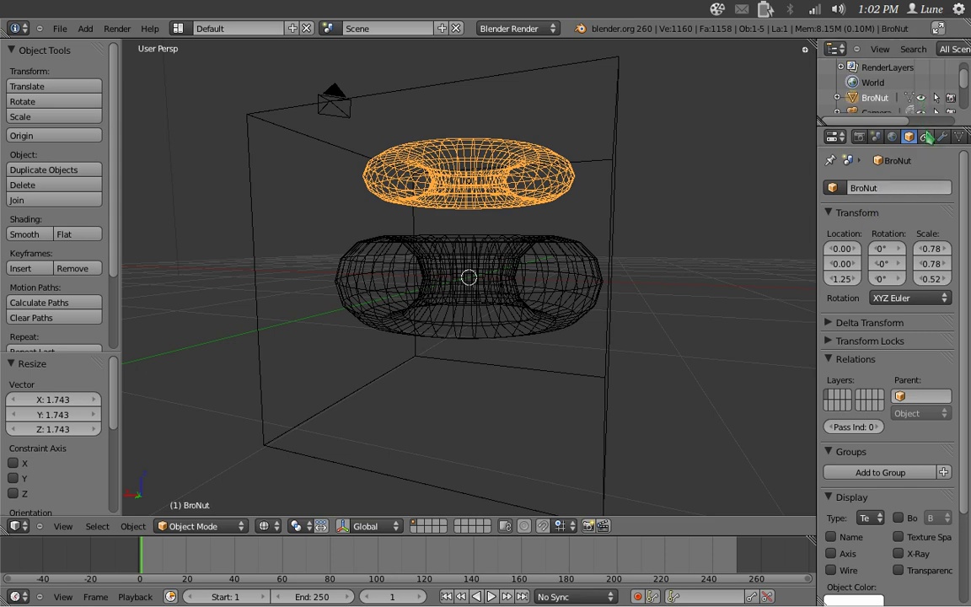
# Enable fluid physics on BroNut with type Fluid
pyautogui.scroll(-2, 838, 139)
pyautogui.keyDown('ctrl'); pyautogui.scroll(-7, 866, 125); pyautogui.keyUp('ctrl')
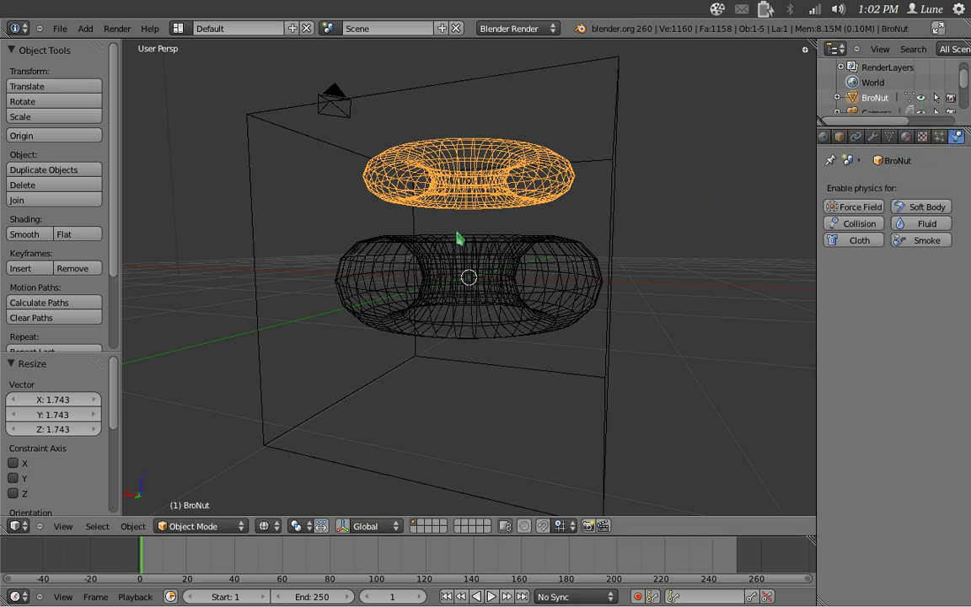
pyautogui.moveTo(462, 239); pyautogui.dragTo(593, 259, button='middle')
pyautogui.click(920, 223)
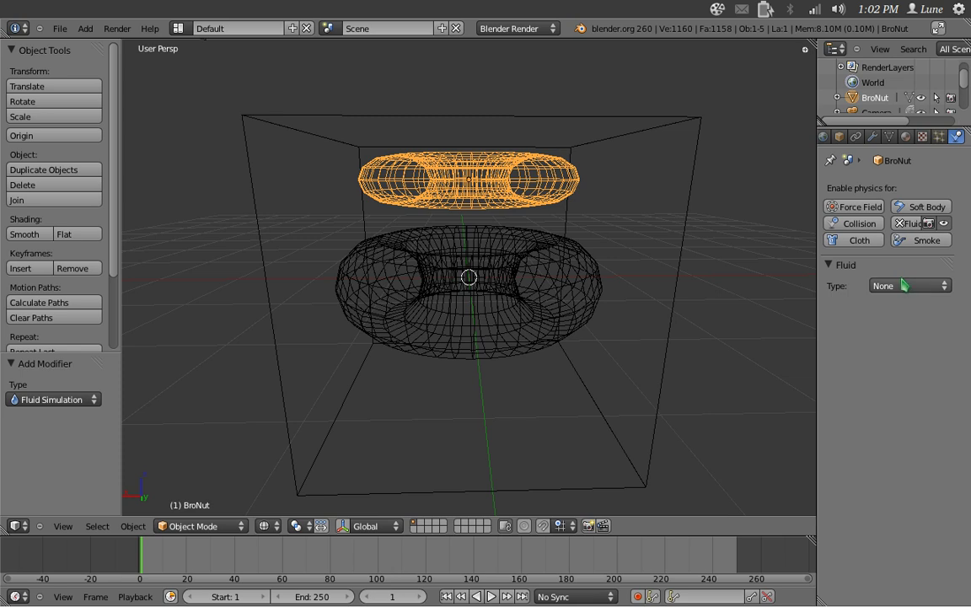
pyautogui.click(892, 286)
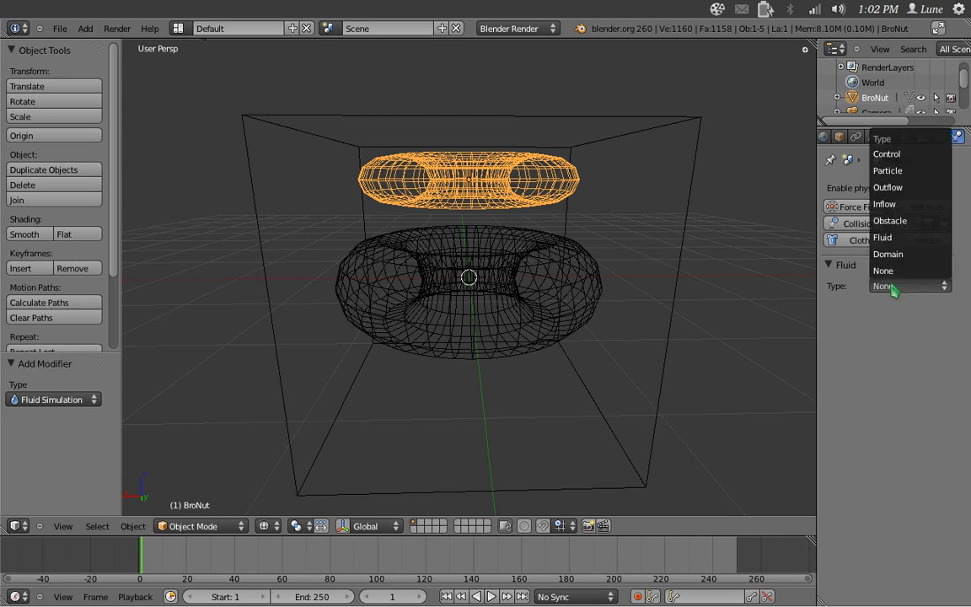
pyautogui.click(908, 236)
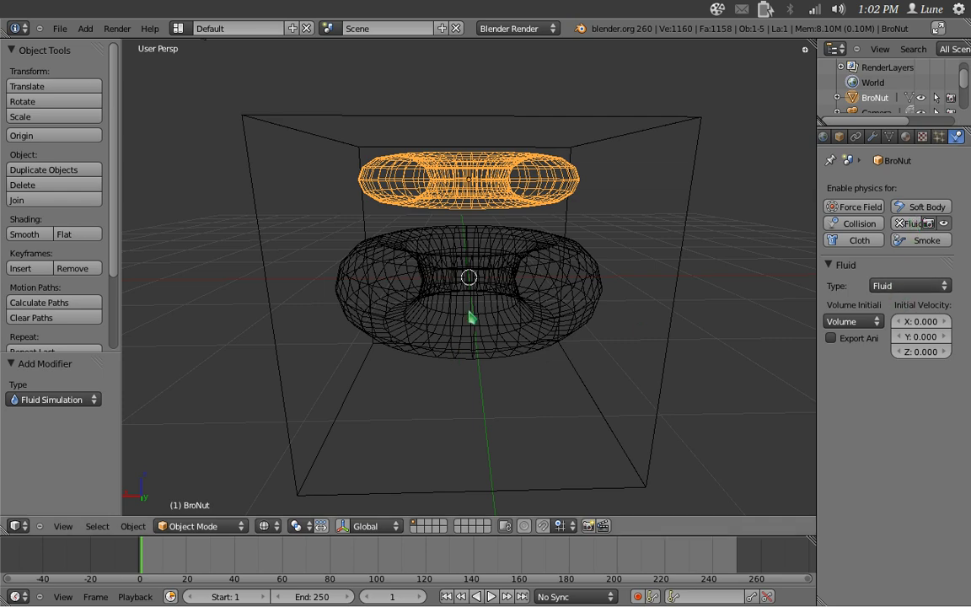
# Enable fluid physics on the Donut with type Obstacle
pyautogui.moveTo(471, 317); pyautogui.dragTo(538, 258, button='right')
pyautogui.rightClick(537, 257)
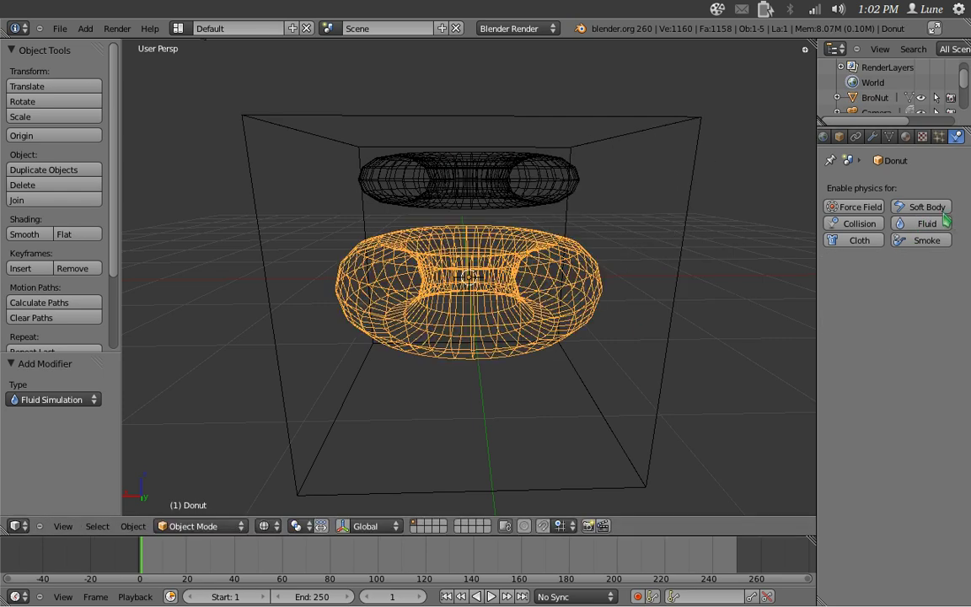
pyautogui.click(927, 223)
pyautogui.click(910, 286)
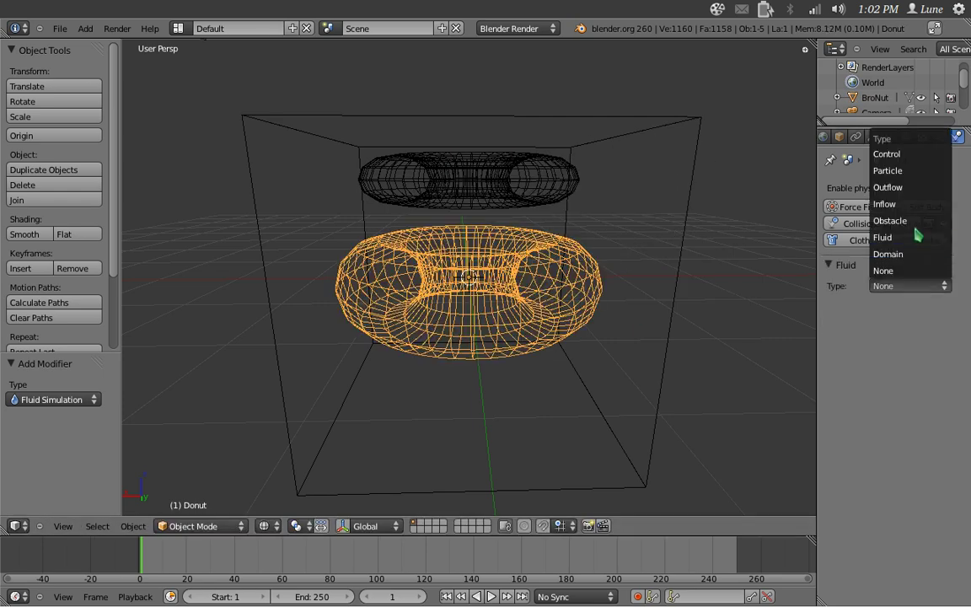
pyautogui.click(917, 220)
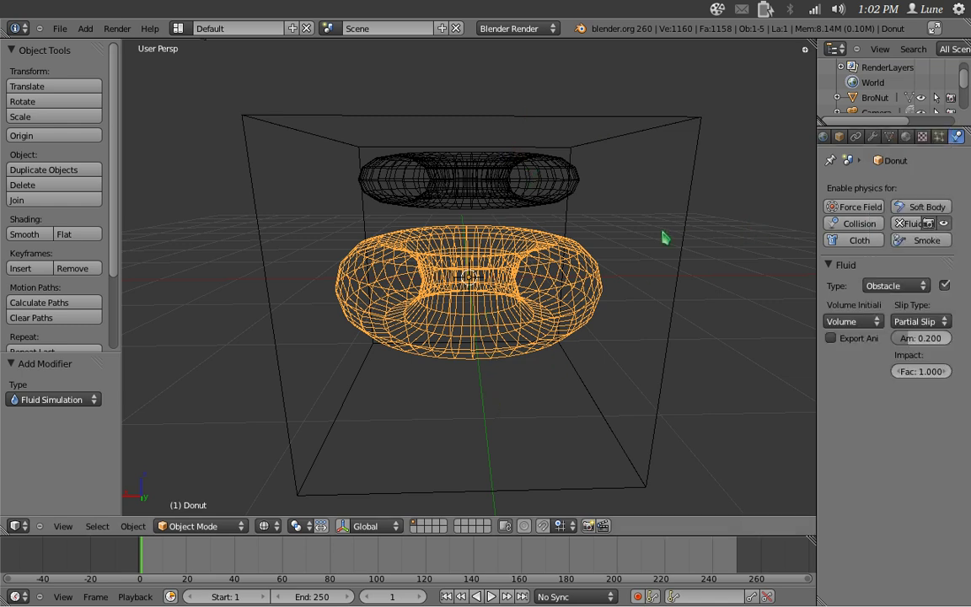
# Make the cube the fluid Domain and step through frames to preview
pyautogui.rightClick(689, 251)
pyautogui.click(914, 223)
pyautogui.click(898, 286)
pyautogui.click(889, 253)
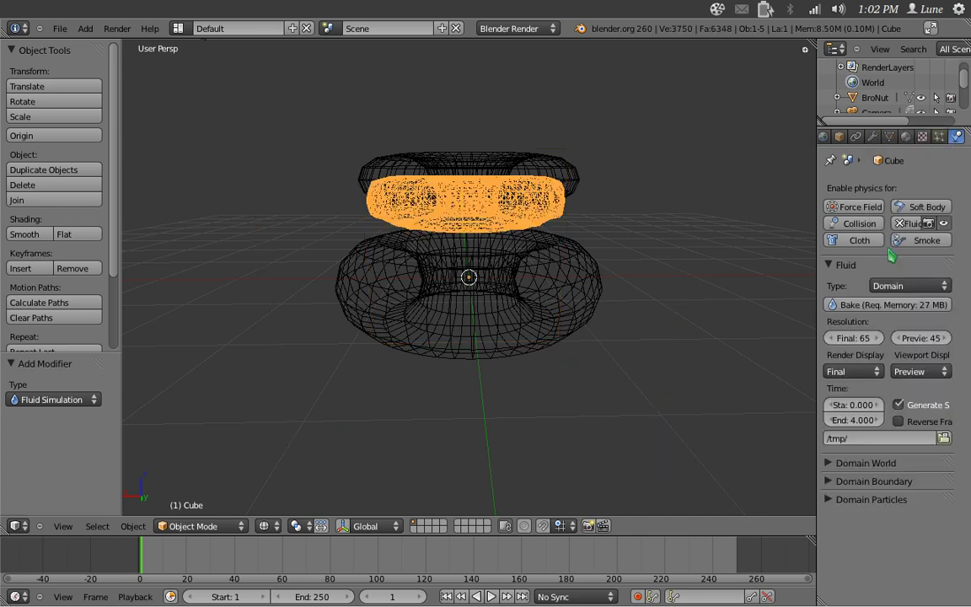
pyautogui.press('Left')
pyautogui.press('Right')
pyautogui.press('Right')
pyautogui.press('Right')
pyautogui.press('Left')
pyautogui.press('Left')
pyautogui.press('Left')
# Set the domain's World viscosity preset to Honey
pyautogui.moveTo(465, 229); pyautogui.dragTo(935, 341, button='middle')
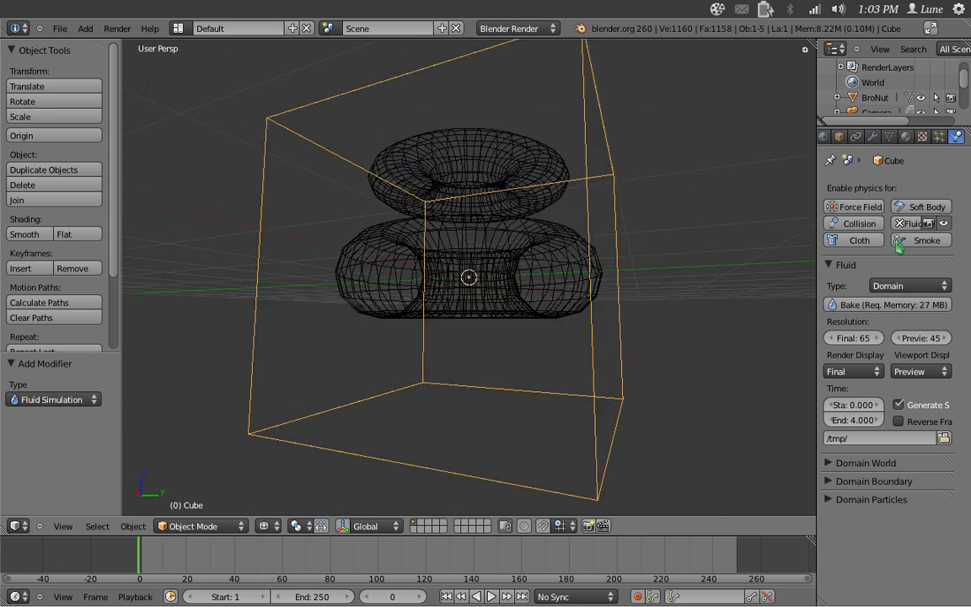
pyautogui.click(916, 461)
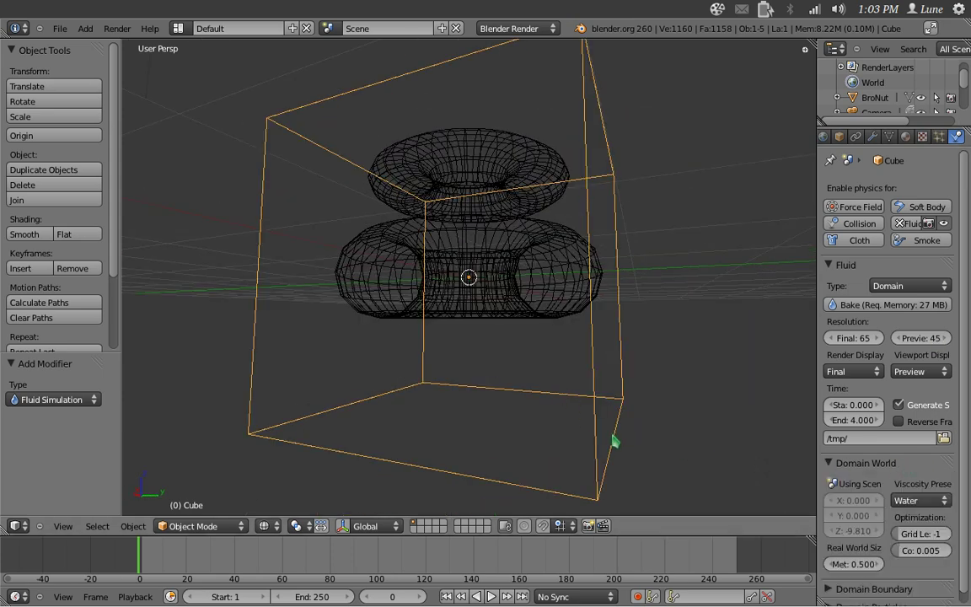
pyautogui.hotkey('ctrl', 'alt', 'Left')
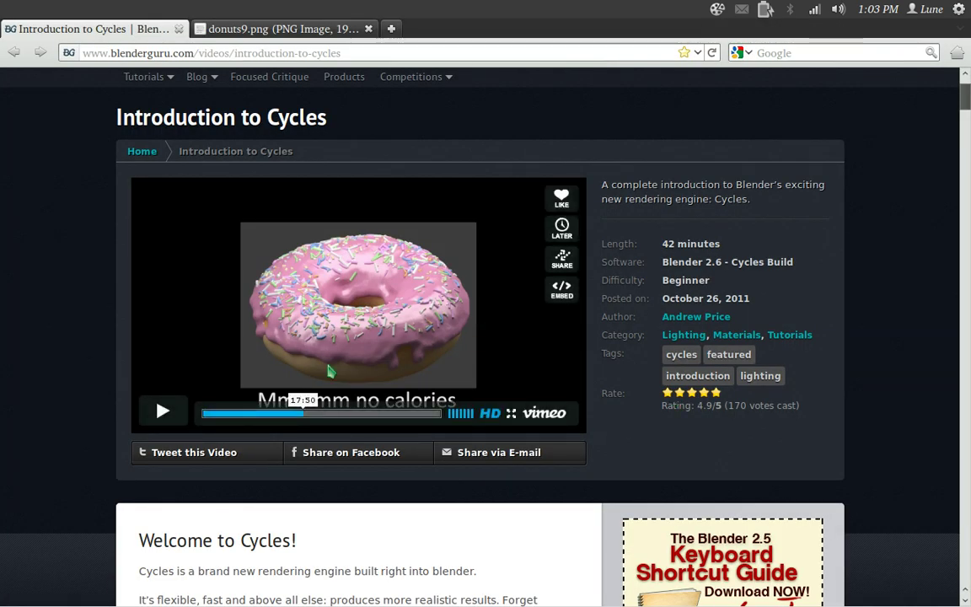
pyautogui.hotkey('ctrl', 'alt', 'Right')
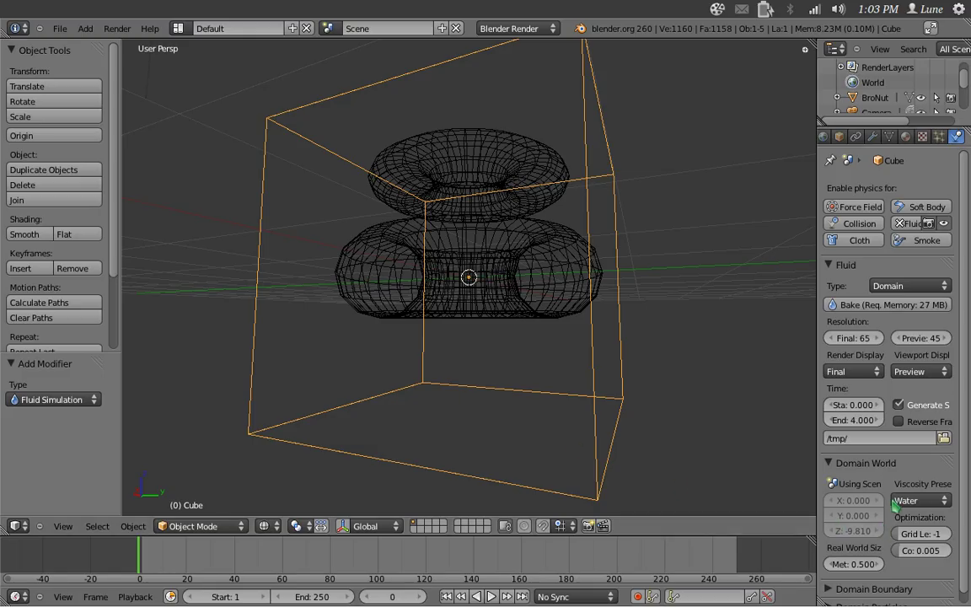
pyautogui.click(918, 500)
pyautogui.click(884, 435)
# Set the domain's real-world size to 0.200, then select BroNut
pyautogui.click(830, 564)
pyautogui.click(830, 564)
pyautogui.click(830, 564)
pyautogui.moveTo(656, 380); pyautogui.dragTo(700, 437, button='middle')
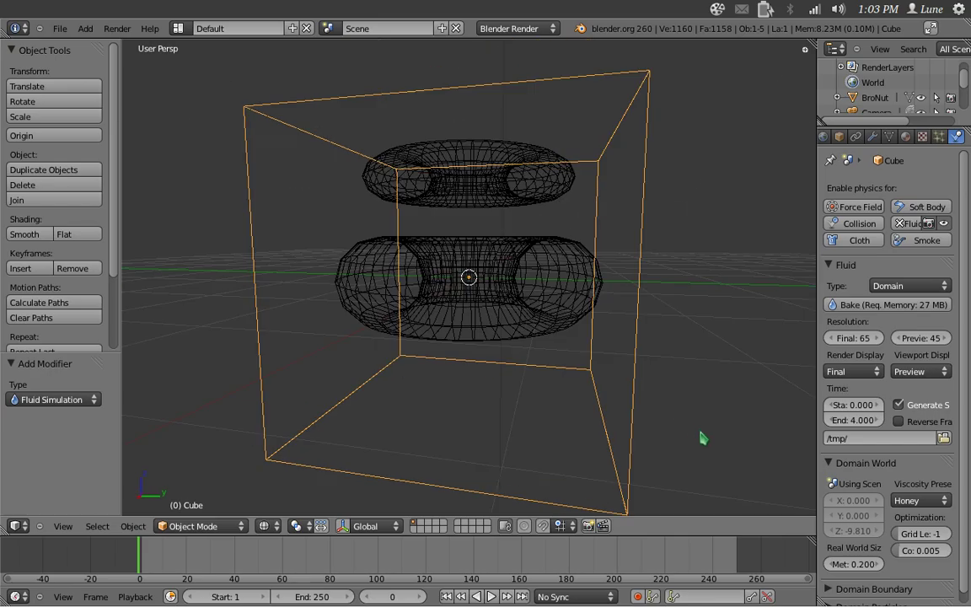
pyautogui.moveTo(492, 333); pyautogui.dragTo(589, 323, button='middle')
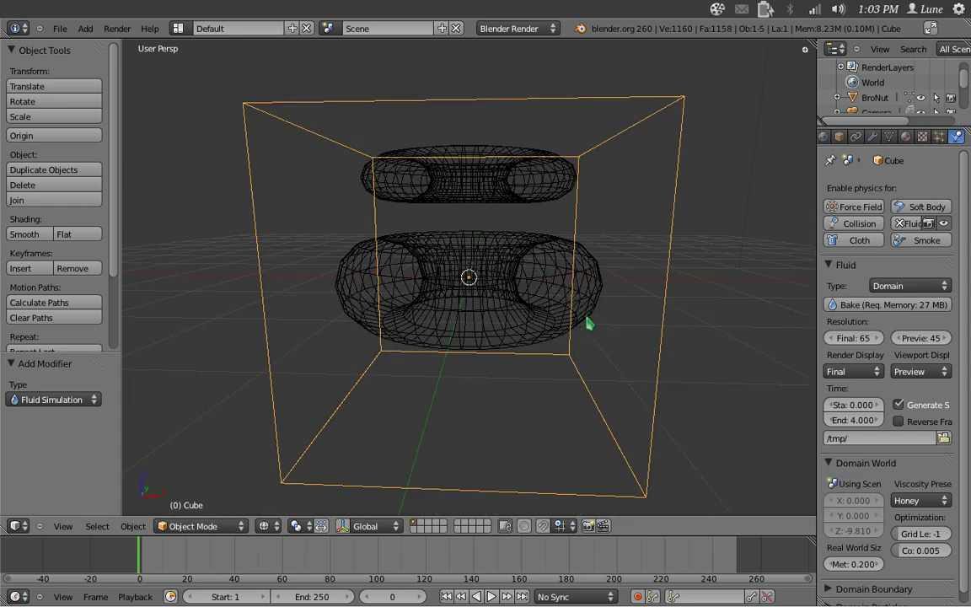
pyautogui.rightClick(546, 197)
pyautogui.moveTo(491, 187); pyautogui.dragTo(755, 244, button='middle')
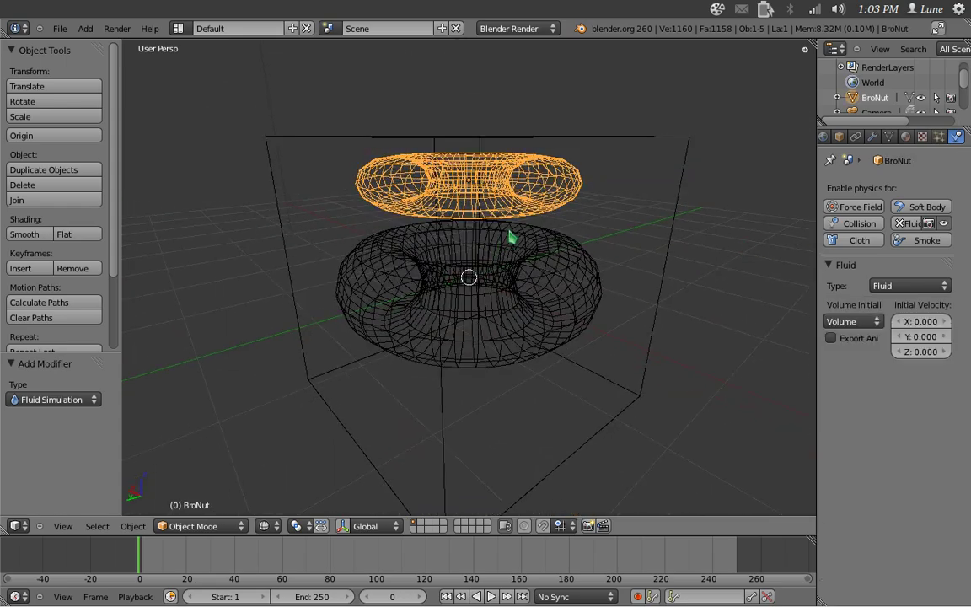
# Try Subdivide Smooth on the torus, undo it, and select the fluid domain cube
pyautogui.press('Tab')
pyautogui.press('w')
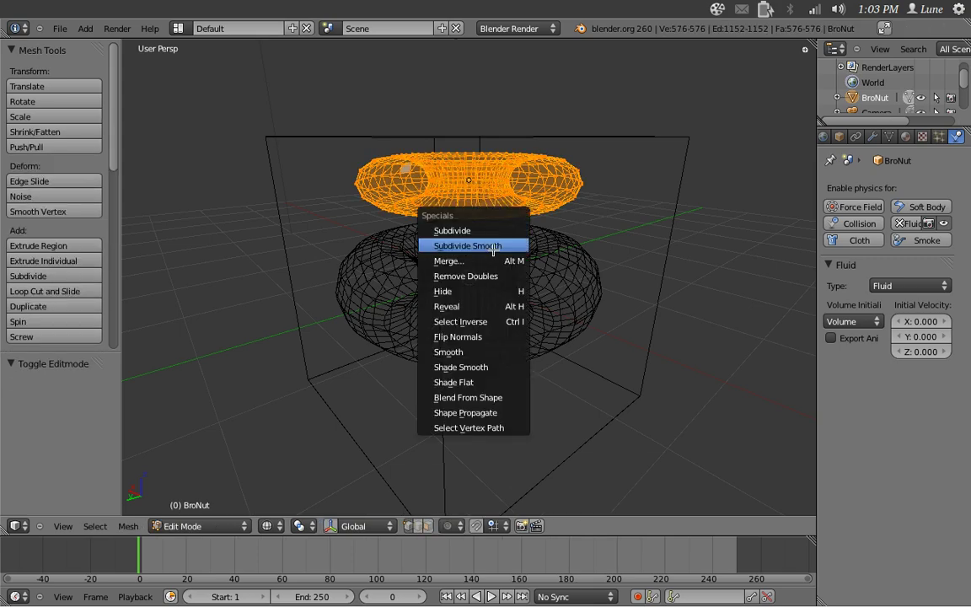
pyautogui.click(493, 250)
pyautogui.moveTo(474, 311); pyautogui.dragTo(766, 284, button='middle')
pyautogui.hotkey('ctrl', 'z')
pyautogui.press('Tab')
pyautogui.rightClick(669, 318)
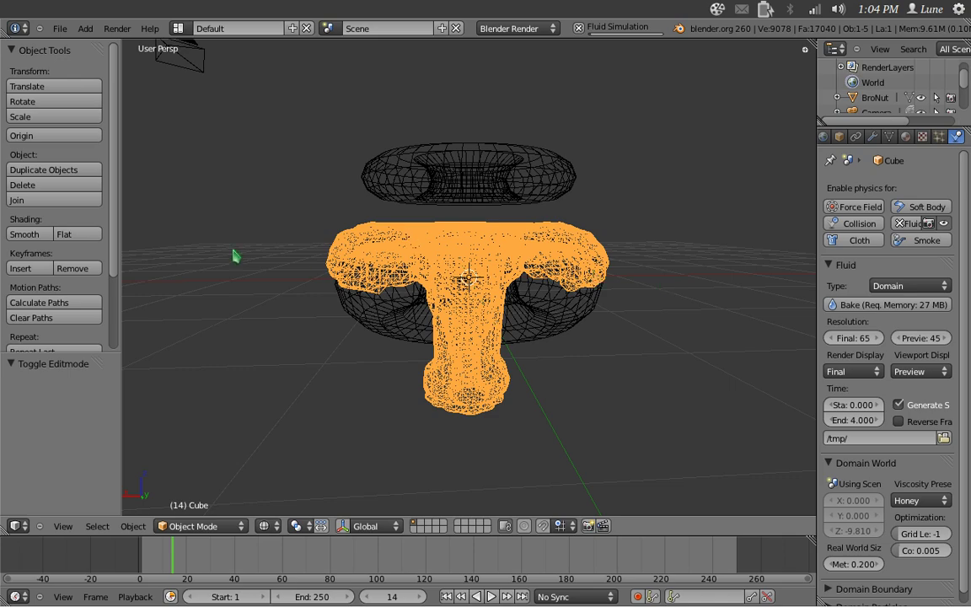
# Switch to solid shading and give the baked fluid mesh smooth shading
pyautogui.moveTo(235, 255)
pyautogui.mouseDown(button='middle')
pyautogui.moveTo(604, 299)
pyautogui.moveTo(511, 353)
pyautogui.moveTo(240, 385)
pyautogui.moveTo(241, 427)
pyautogui.mouseUp(button='middle')
pyautogui.press('z')
pyautogui.moveTo(421, 342); pyautogui.dragTo(495, 363, button='middle')
pyautogui.click(29, 233)
pyautogui.moveTo(312, 377); pyautogui.dragTo(592, 236, button='middle')
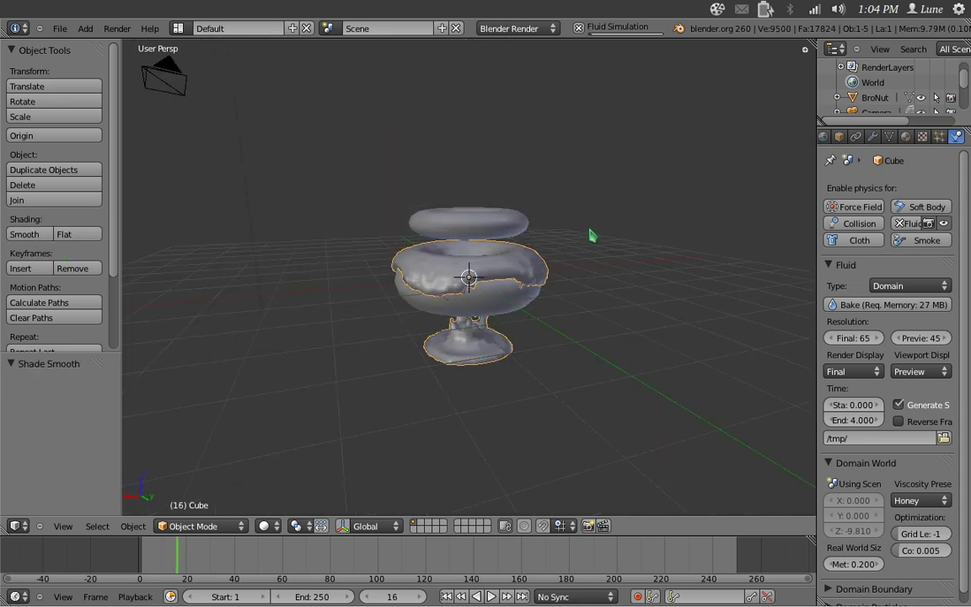
# Step through early frames 18 to 20, orbiting to inspect the fluid shape
pyautogui.press('Right')
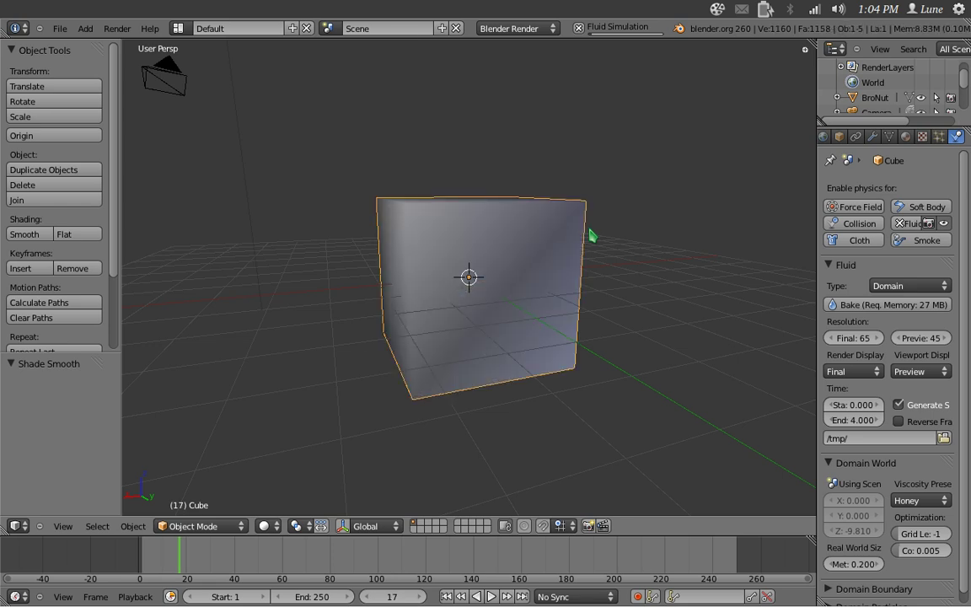
pyautogui.press('Left')
pyautogui.moveTo(590, 240); pyautogui.dragTo(282, 249, button='middle')
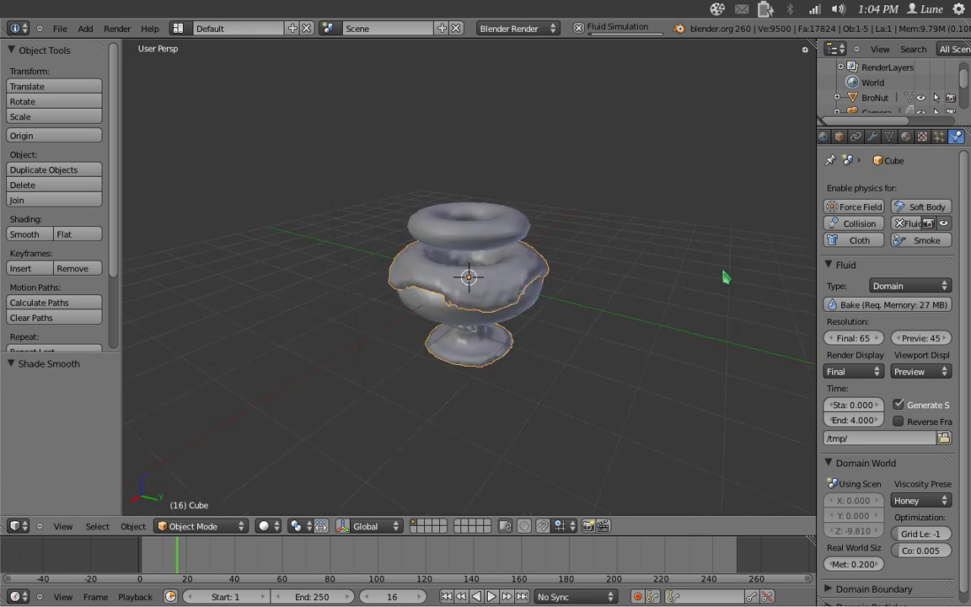
pyautogui.moveTo(726, 275); pyautogui.dragTo(430, 304, button='middle')
pyautogui.press('Right')
pyautogui.press('Right')
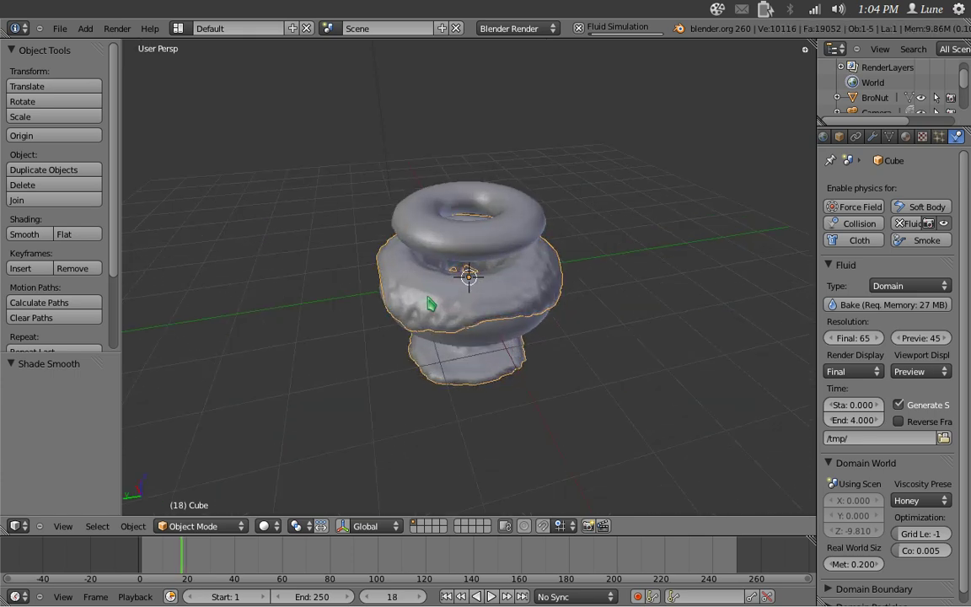
pyautogui.moveTo(462, 249); pyautogui.dragTo(411, 204, button='middle')
pyautogui.moveTo(605, 244); pyautogui.dragTo(615, 272, button='middle')
pyautogui.press('Right')
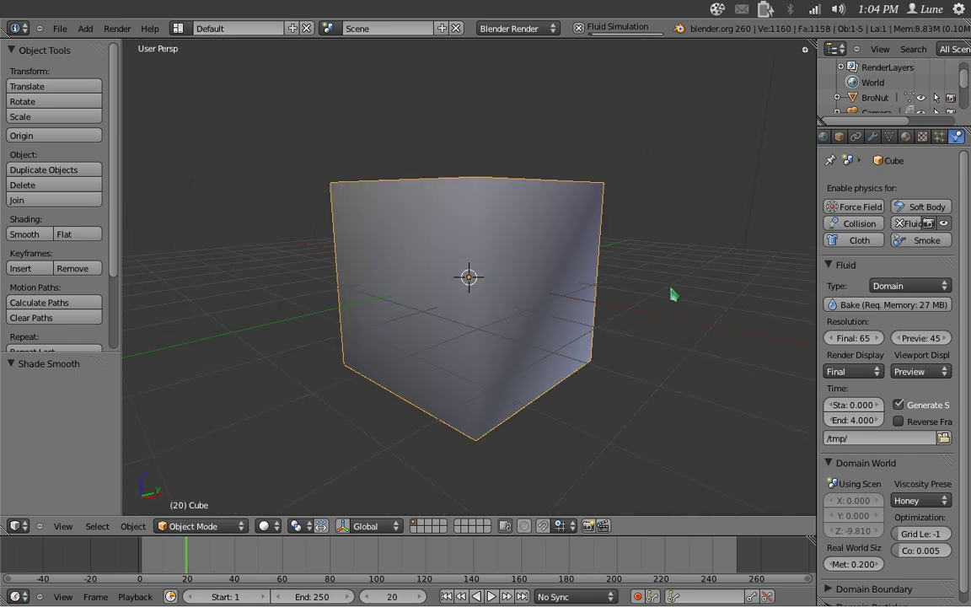
# Scrub back and forth around frame 18, orbiting to inspect the fluid from below
pyautogui.press('Left')
pyautogui.press('Left')
pyautogui.moveTo(479, 267); pyautogui.dragTo(568, 225, button='middle')
pyautogui.moveTo(563, 280); pyautogui.dragTo(391, 451, button='middle')
pyautogui.press('Right')
pyautogui.press('Left')
pyautogui.press('Right')
pyautogui.press('Left')
pyautogui.moveTo(679, 291); pyautogui.dragTo(543, 329, button='middle')
pyautogui.press('Right')
pyautogui.press('Left')
pyautogui.moveTo(494, 299); pyautogui.dragTo(628, 277, button='middle')
pyautogui.press('Right')
pyautogui.press('Left')
# Advance through frames 24, 25 and 27 in wireframe view, orbiting around the fluid meshes
pyautogui.press('Right')
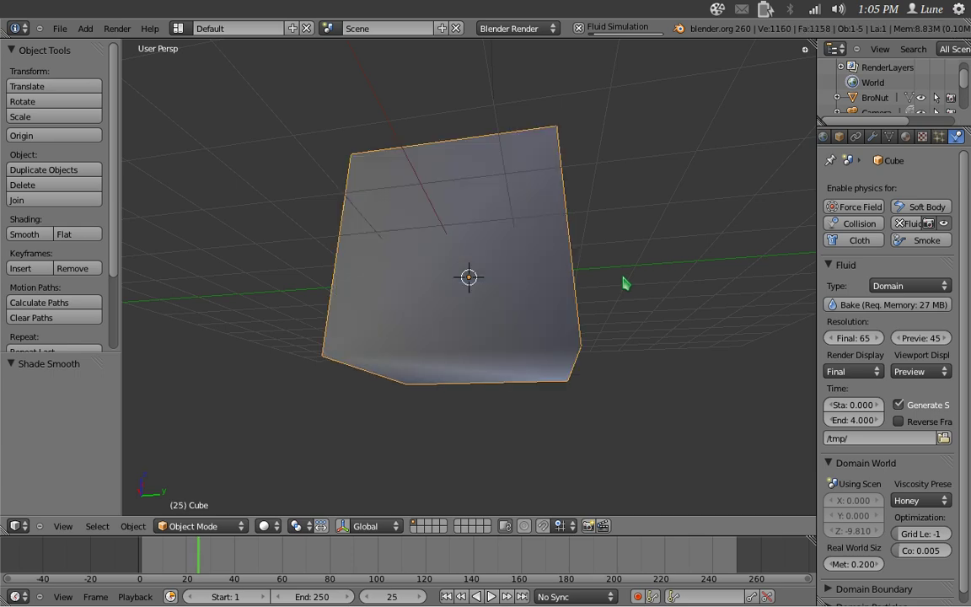
pyautogui.press('Right')
pyautogui.moveTo(528, 327)
pyautogui.mouseDown(button='middle')
pyautogui.moveTo(546, 331)
pyautogui.moveTo(580, 422)
pyautogui.moveTo(635, 379)
pyautogui.moveTo(462, 424)
pyautogui.moveTo(399, 409)
pyautogui.mouseUp(button='middle')
pyautogui.press('z')
pyautogui.press('z')
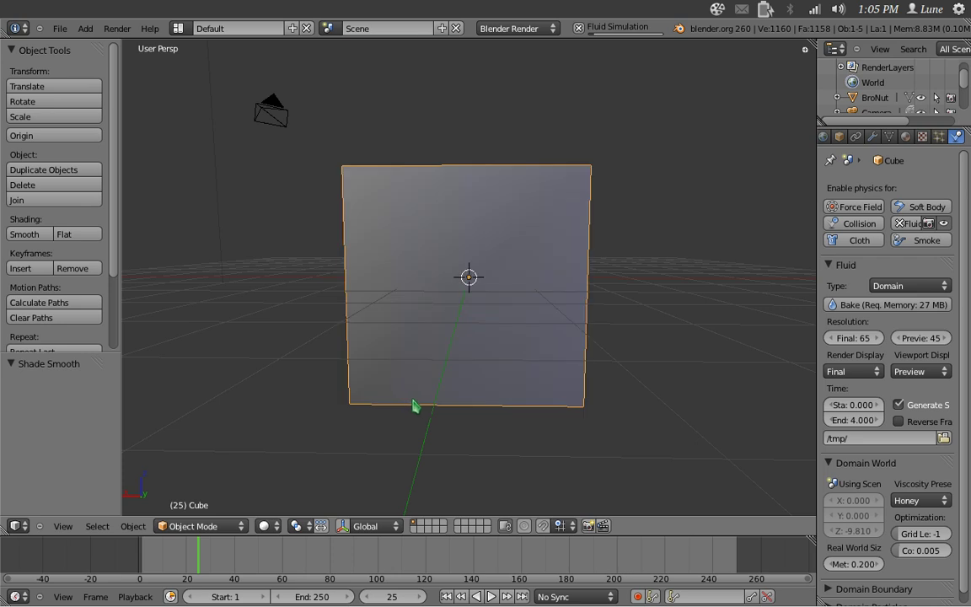
pyautogui.scroll(1, 413, 406)
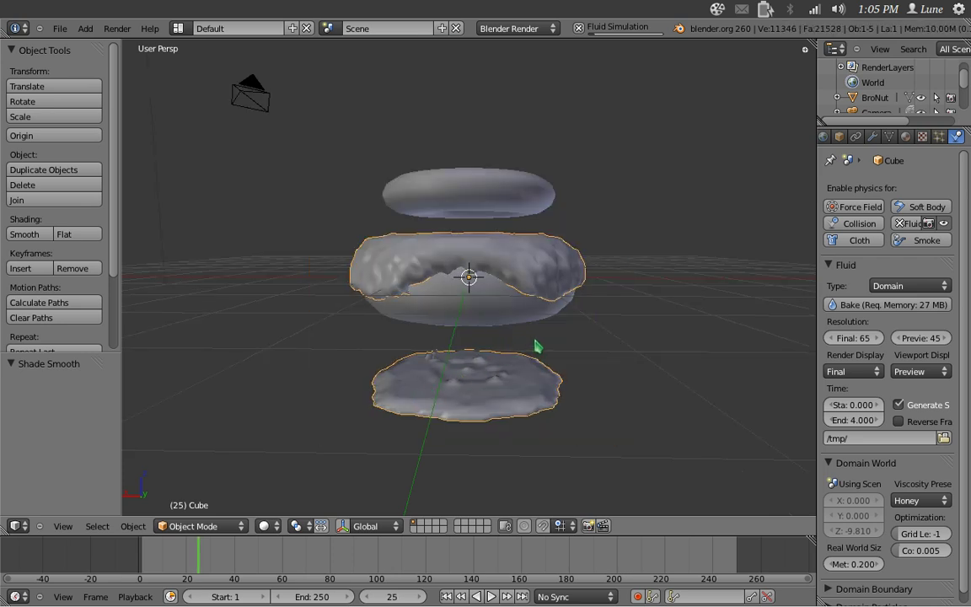
pyautogui.moveTo(535, 346); pyautogui.dragTo(784, 278, button='middle')
pyautogui.moveTo(627, 361); pyautogui.dragTo(452, 358, button='middle')
pyautogui.press('Right')
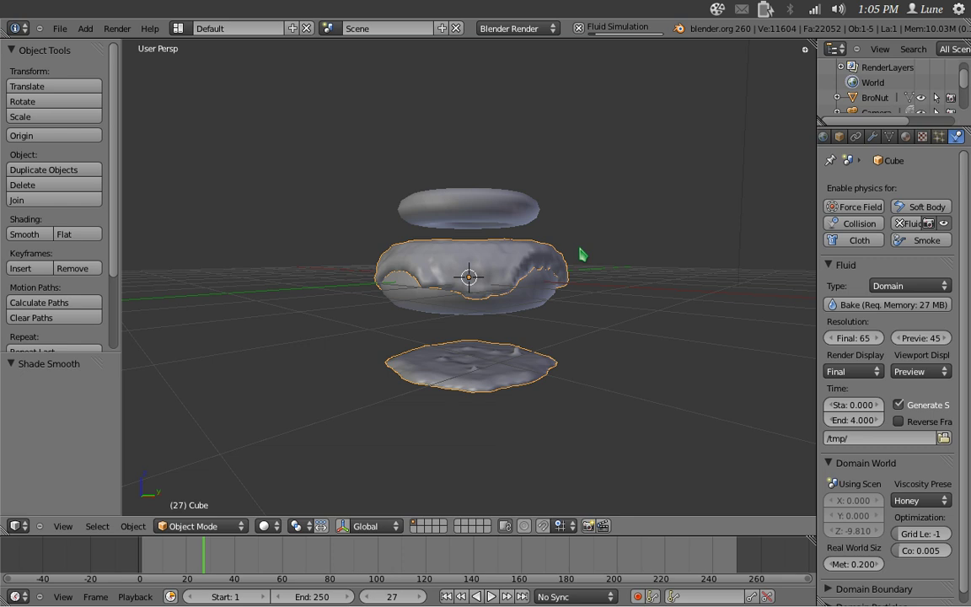
pyautogui.moveTo(530, 312); pyautogui.dragTo(612, 305, button='middle')
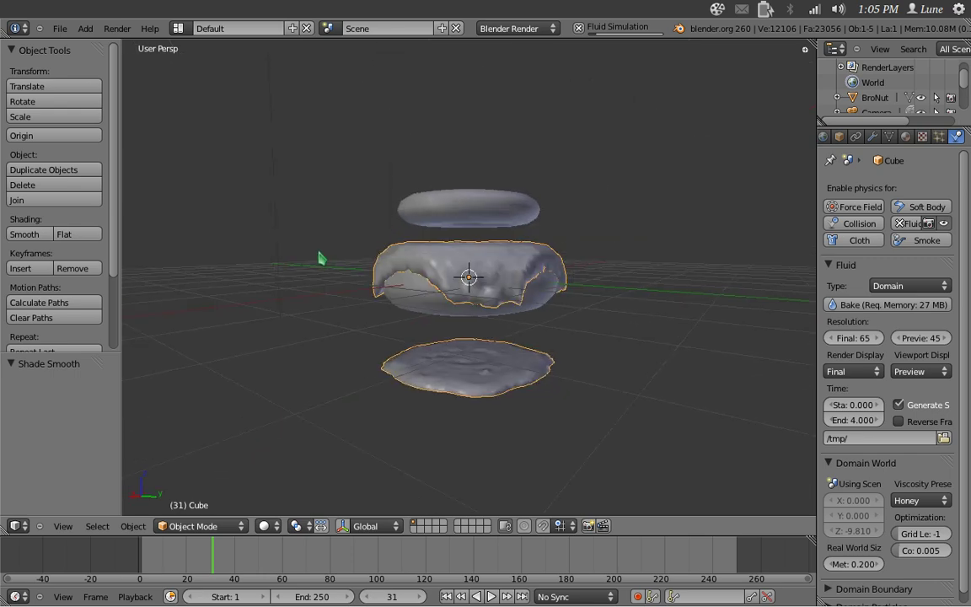
pyautogui.moveTo(508, 259); pyautogui.dragTo(478, 280, button='middle')
pyautogui.moveTo(615, 277); pyautogui.dragTo(521, 345, button='middle')
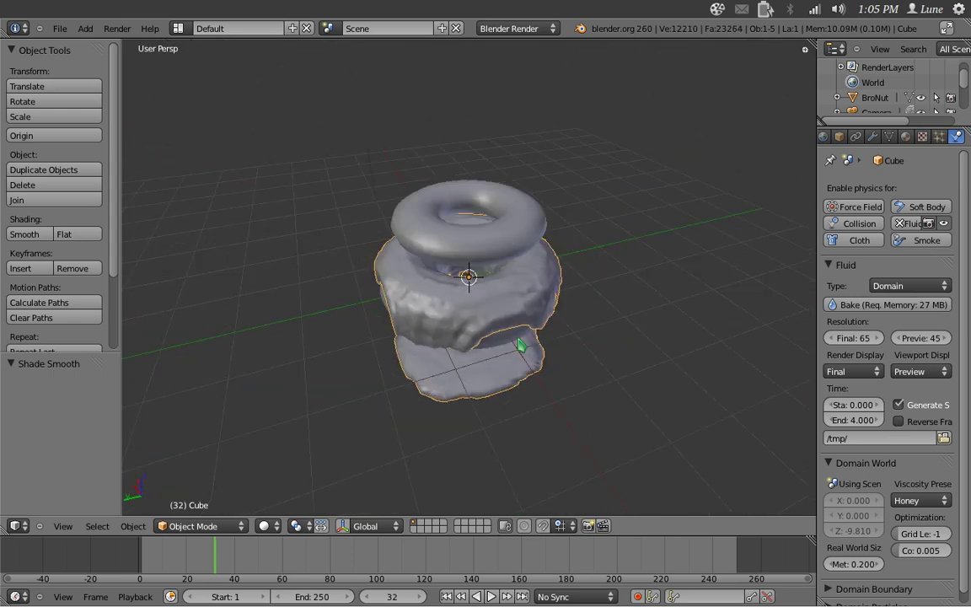
# Settle on frame 33, select the BroNut torus, and scrub nearby frames
pyautogui.press('Right')
pyautogui.press('Left')
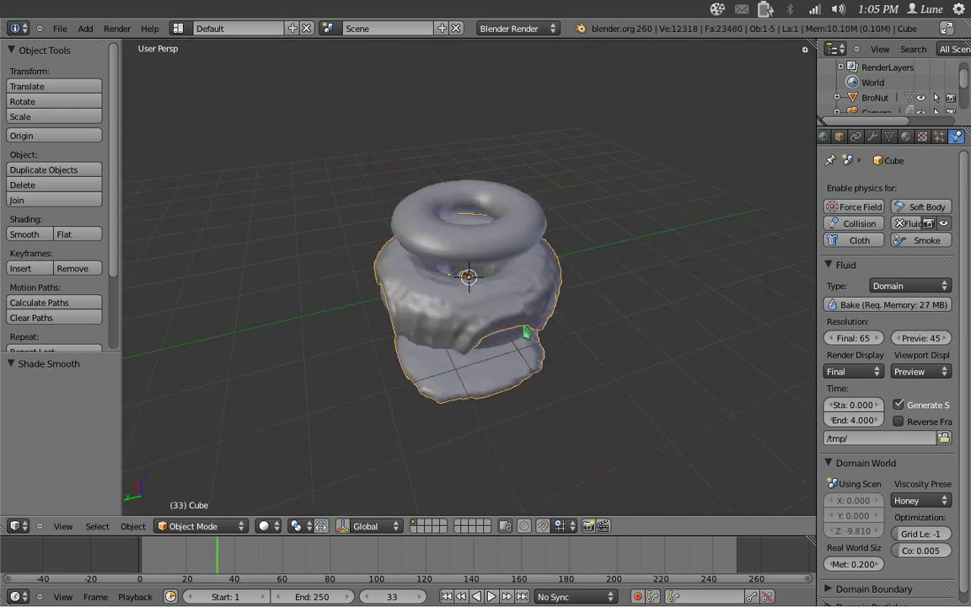
pyautogui.moveTo(526, 332); pyautogui.dragTo(567, 192, button='middle')
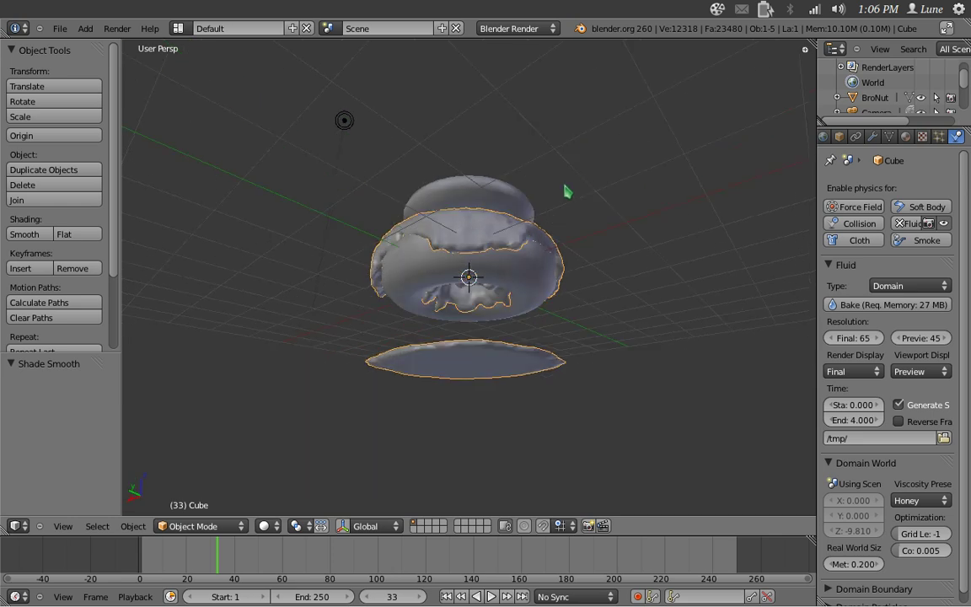
pyautogui.rightClick(444, 193)
pyautogui.moveTo(443, 193); pyautogui.dragTo(585, 279, button='middle')
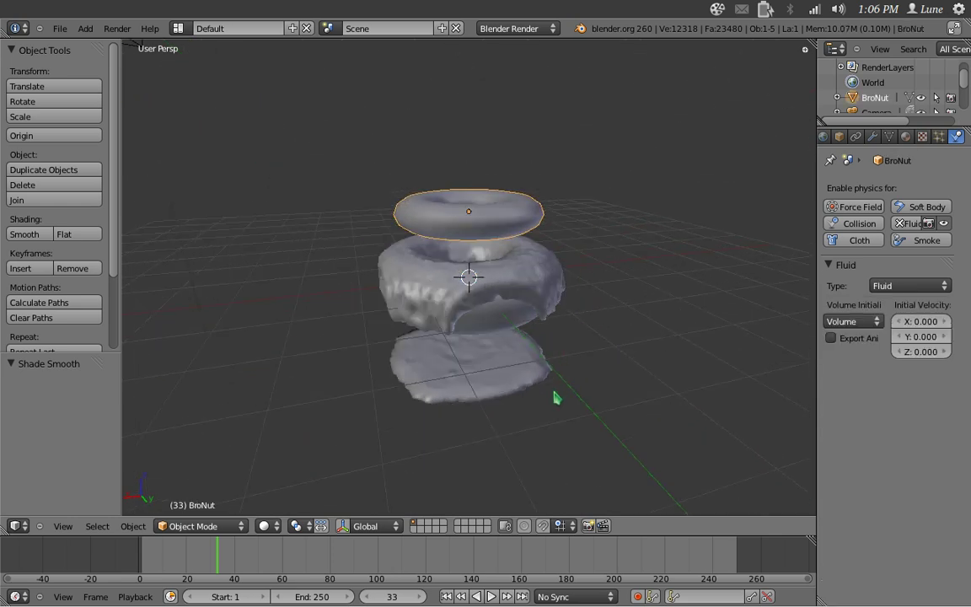
pyautogui.press('Left')
pyautogui.press('Left')
pyautogui.press('Left')
pyautogui.press('Right')
pyautogui.press('Right')
pyautogui.press('Right')
pyautogui.press('Right')
pyautogui.press('Right')
pyautogui.press('Right')
pyautogui.press('Right')
# At frame 33, apply the domain cube's Fluidsim modifier as real mesh geometry
pyautogui.press('Left')
pyautogui.moveTo(521, 372); pyautogui.dragTo(558, 383, button='right')
pyautogui.press('Tab')
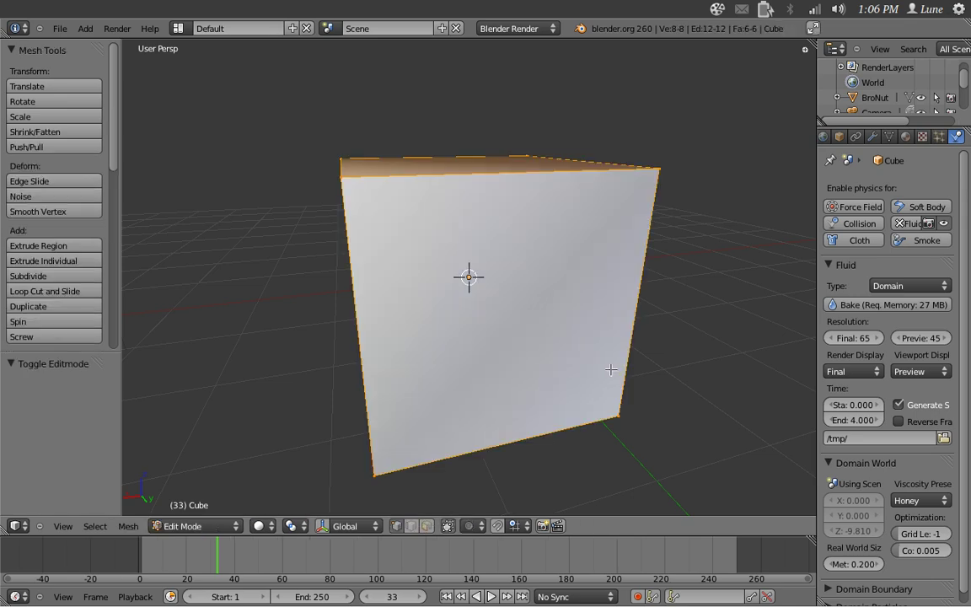
pyautogui.moveTo(611, 369); pyautogui.dragTo(517, 266, button='middle')
pyautogui.press('Tab')
pyautogui.moveTo(595, 156); pyautogui.dragTo(370, 207, button='middle')
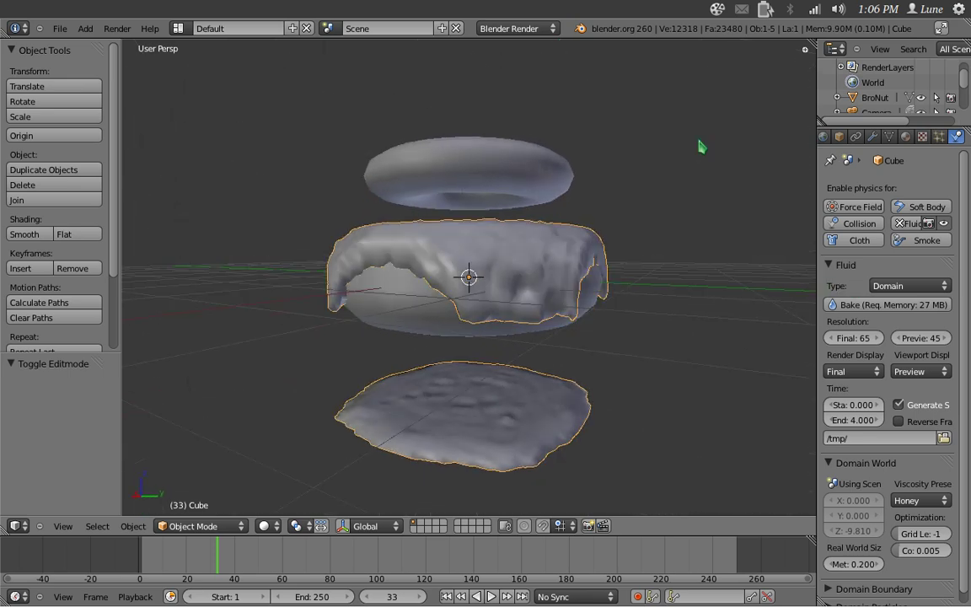
pyautogui.moveTo(699, 146); pyautogui.dragTo(876, 173, button='middle')
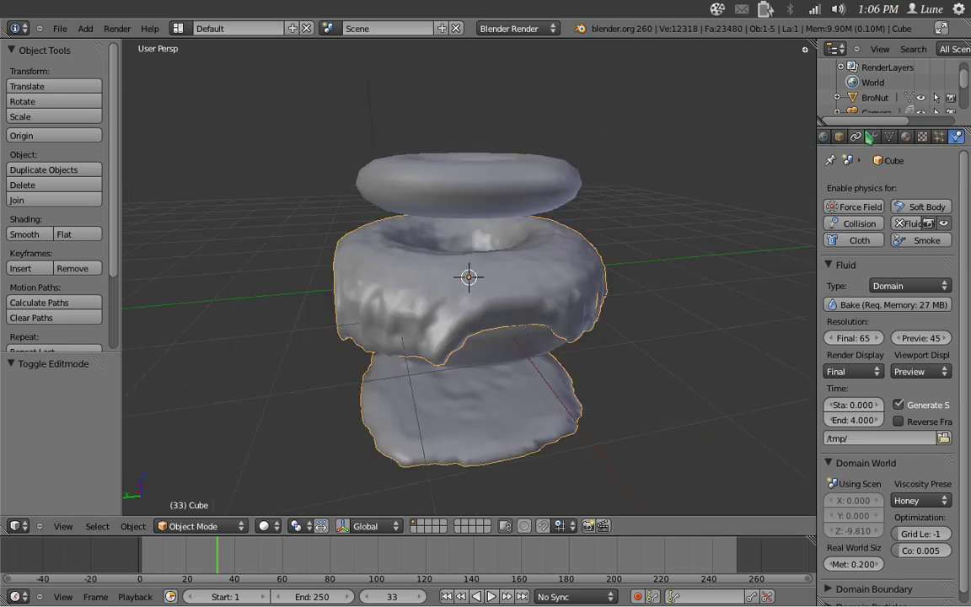
pyautogui.click(872, 138)
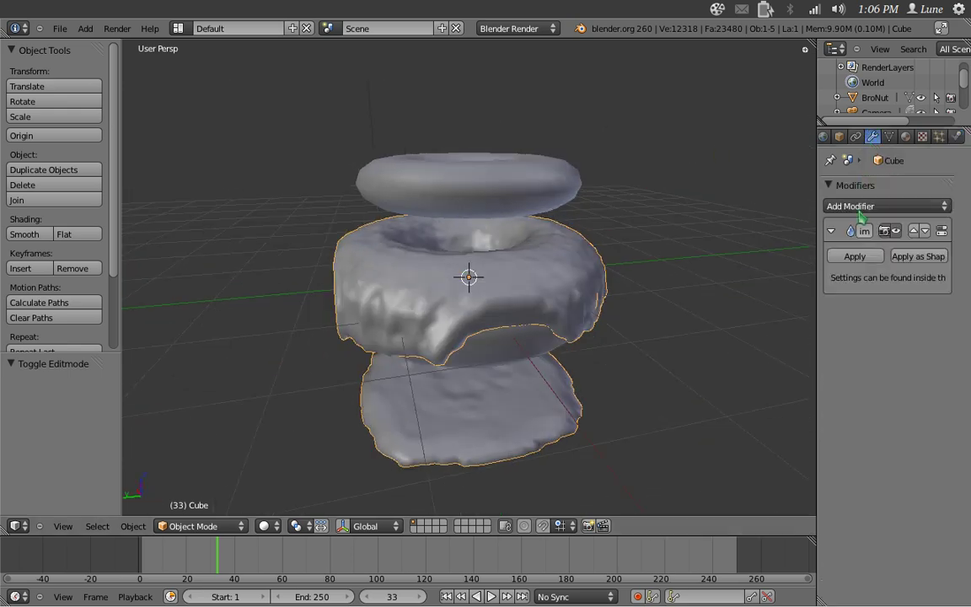
pyautogui.click(854, 256)
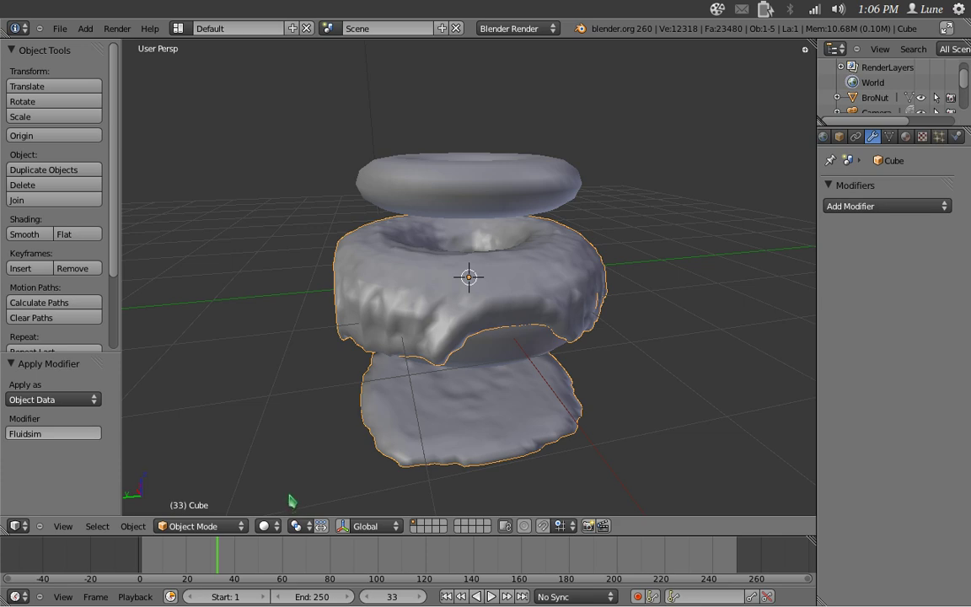
# Box-select the flat fluid sheet at the bottom in wireframe and delete its vertices
pyautogui.press('Tab')
pyautogui.press('z')
pyautogui.moveTo(448, 396)
pyautogui.mouseDown(button='middle')
pyautogui.moveTo(606, 284)
pyautogui.moveTo(635, 295)
pyautogui.mouseUp(button='middle')
pyautogui.press('b')
pyautogui.moveTo(657, 467); pyautogui.dragTo(309, 351)
pyautogui.press('x')
pyautogui.click(310, 350)
pyautogui.press('Tab')
# Return to solid shading and select the BroNut torus
pyautogui.moveTo(682, 253); pyautogui.dragTo(535, 342, button='middle')
pyautogui.press('z')
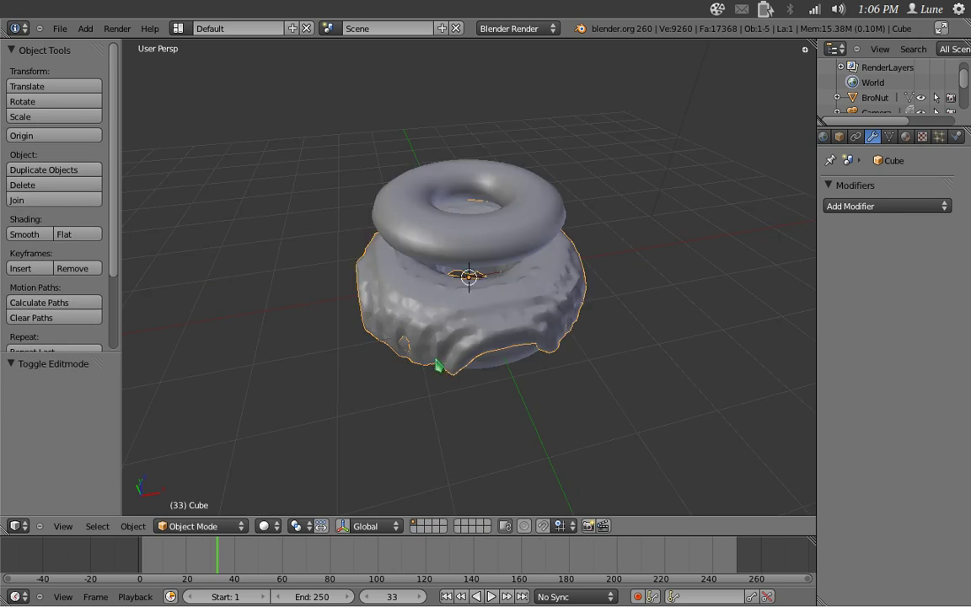
pyautogui.rightClick(501, 172)
# Delete the BroNut torus and step the timeline back
pyautogui.press('x')
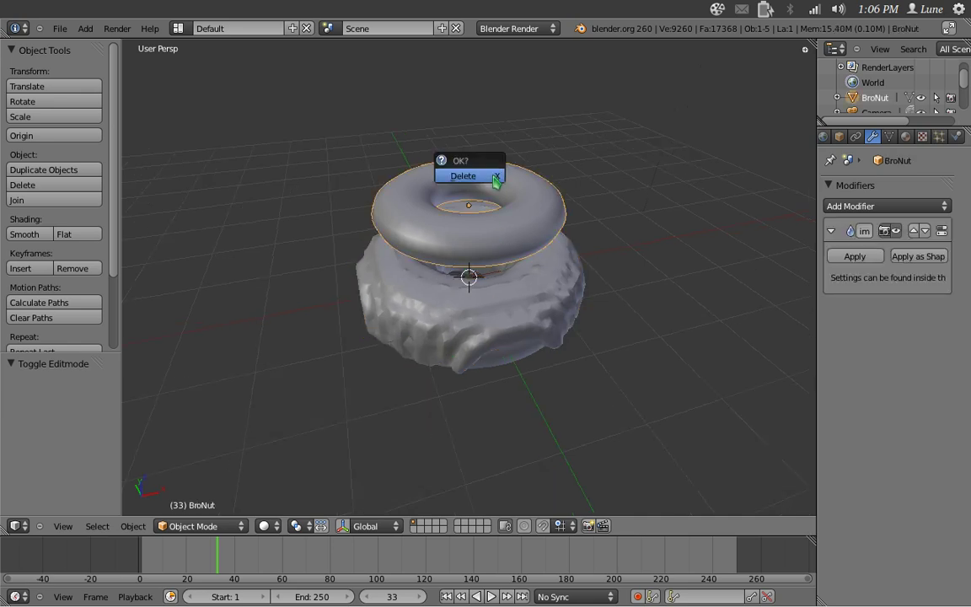
pyautogui.click(496, 180)
pyautogui.press('Left')
pyautogui.press('Left')
pyautogui.press('Left')
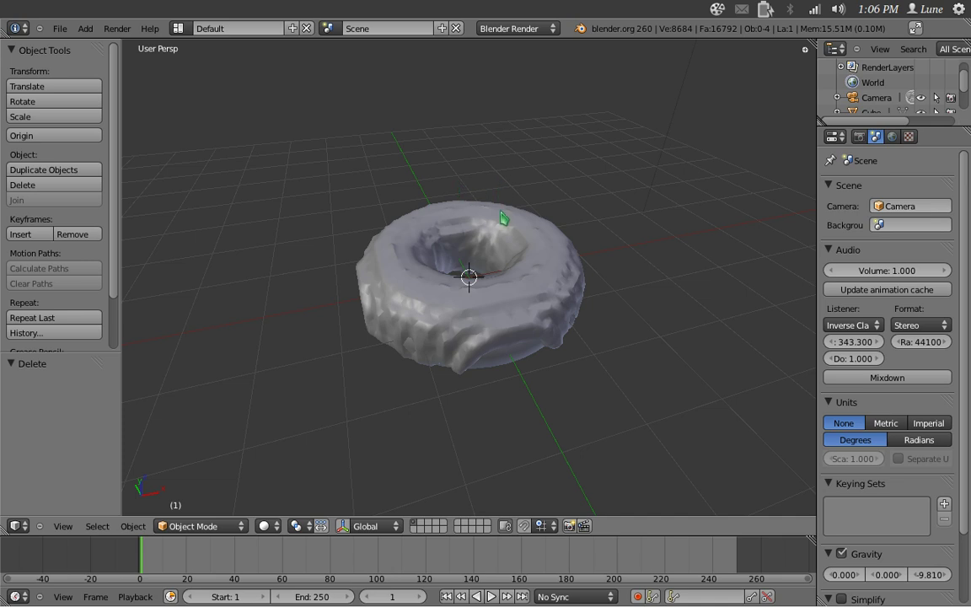
pyautogui.moveTo(513, 361); pyautogui.dragTo(491, 336, button='middle')
# Remove the Fluid physics from the Donut mesh
pyautogui.rightClick(485, 295)
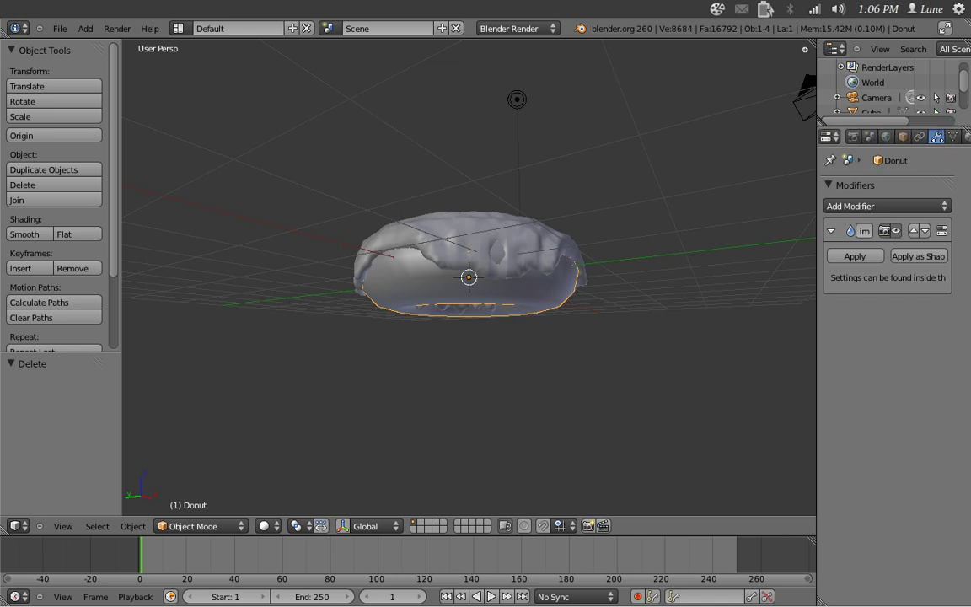
pyautogui.moveTo(868, 136); pyautogui.dragTo(798, 138, button='middle')
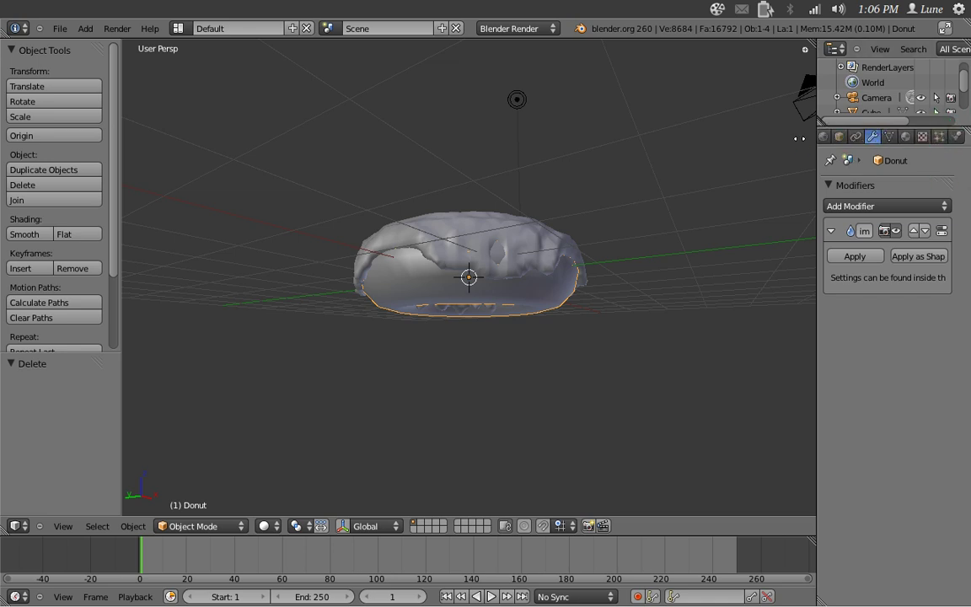
pyautogui.click(955, 135)
pyautogui.click(898, 224)
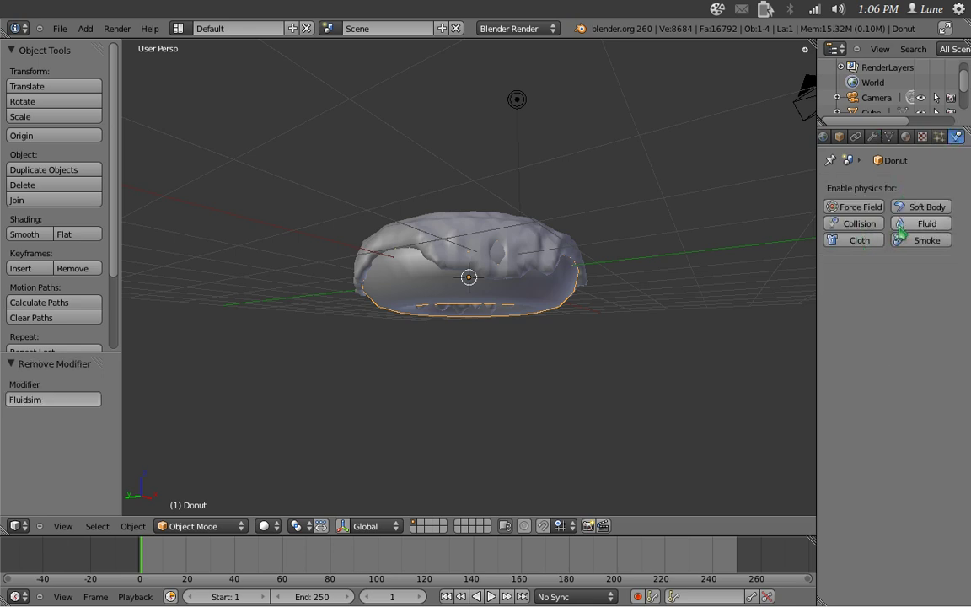
# Select the icing mesh, start a constrained move, then cancel it to leave it in place
pyautogui.moveTo(522, 293); pyautogui.dragTo(565, 370, button='middle')
pyautogui.rightClick(564, 371)
pyautogui.press('g')
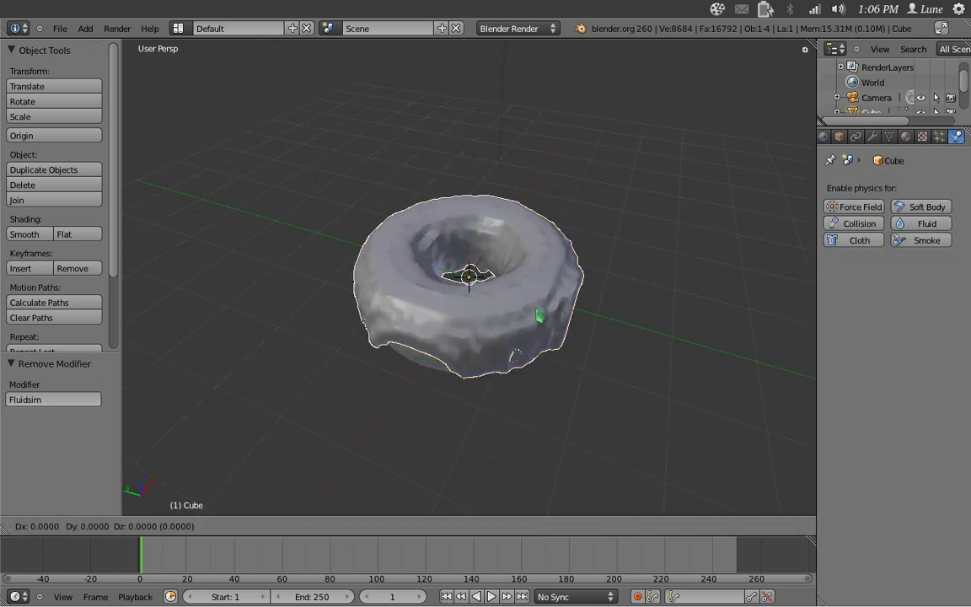
pyautogui.press('z')
pyautogui.press('x')
pyautogui.press('Escape')
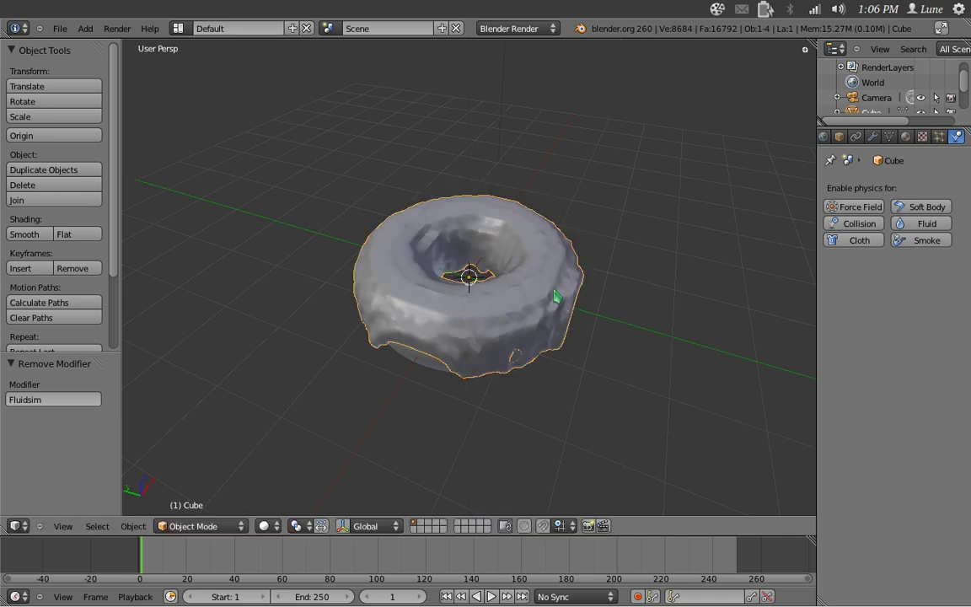
pyautogui.moveTo(698, 353); pyautogui.dragTo(588, 382, button='middle')
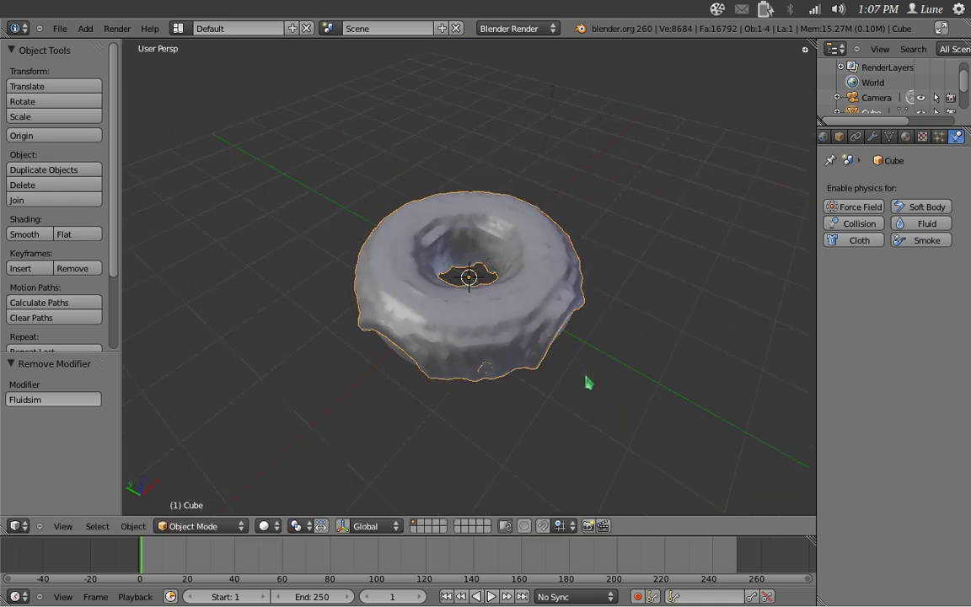
# Switch to Weight Paint mode and paint weights along the icing's left and top
pyautogui.click(198, 526)
pyautogui.click(240, 428)
pyautogui.moveTo(452, 327)
pyautogui.mouseDown()
pyautogui.moveTo(401, 251)
pyautogui.moveTo(484, 172)
pyautogui.moveTo(520, 188)
pyautogui.moveTo(530, 236)
pyautogui.moveTo(510, 316)
pyautogui.moveTo(436, 311)
pyautogui.moveTo(389, 283)
pyautogui.moveTo(419, 212)
pyautogui.moveTo(578, 190)
pyautogui.moveTo(516, 190)
pyautogui.moveTo(346, 266)
pyautogui.moveTo(450, 312)
pyautogui.moveTo(549, 312)
pyautogui.moveTo(547, 274)
pyautogui.moveTo(506, 203)
pyautogui.moveTo(562, 261)
pyautogui.moveTo(541, 320)
pyautogui.moveTo(414, 306)
pyautogui.moveTo(533, 201)
pyautogui.moveTo(417, 214)
pyautogui.moveTo(346, 246)
pyautogui.mouseUp()
pyautogui.moveTo(518, 291); pyautogui.dragTo(295, 316, button='middle')
# Return to Object Mode and show an empty scene layer
pyautogui.click(171, 525)
pyautogui.click(175, 510)
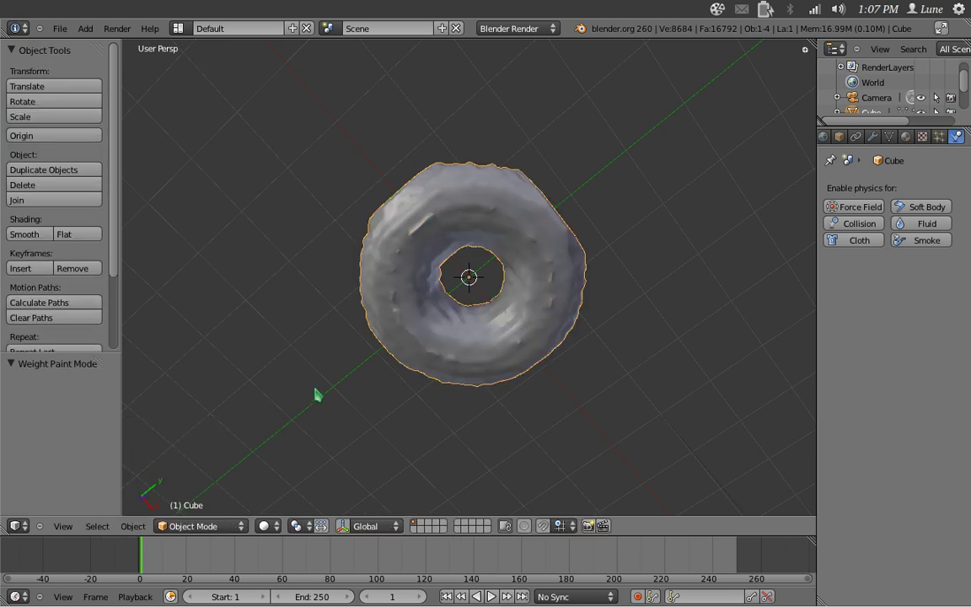
pyautogui.click(424, 531)
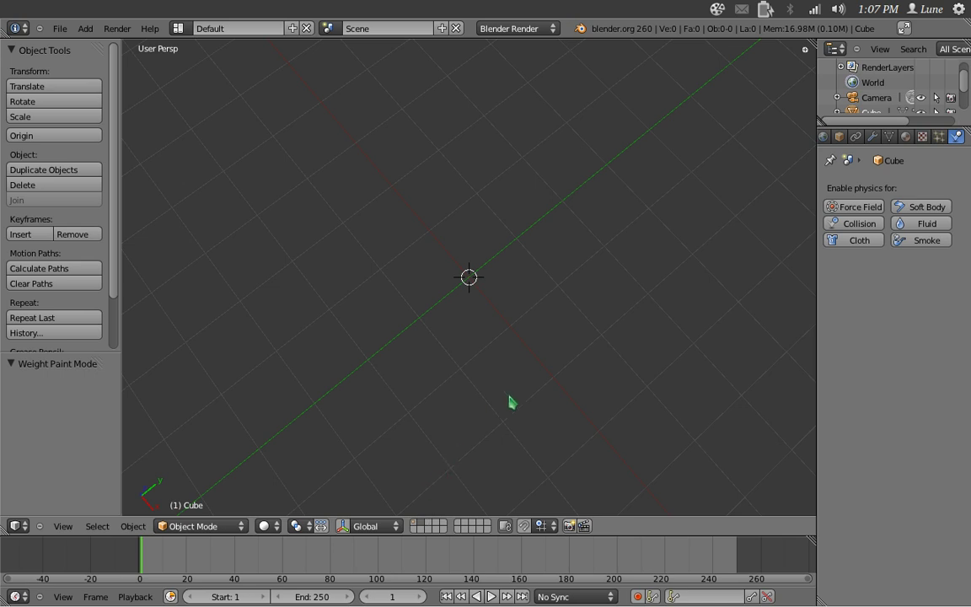
# Add a cylinder and scale it down twice, first to 0.185, in front view
pyautogui.hotkey('shift', 'a')
pyautogui.moveTo(505, 386)
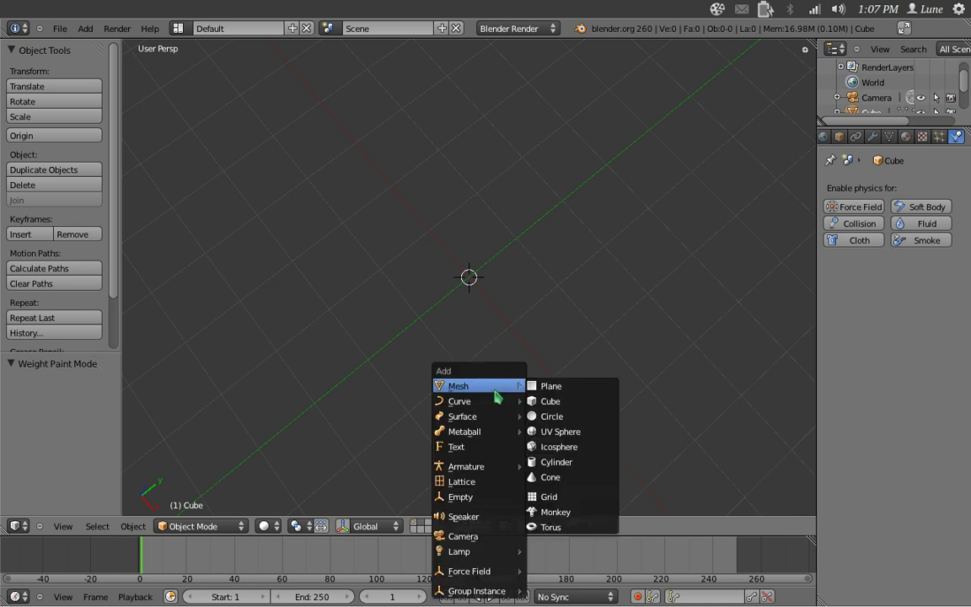
pyautogui.click(556, 467)
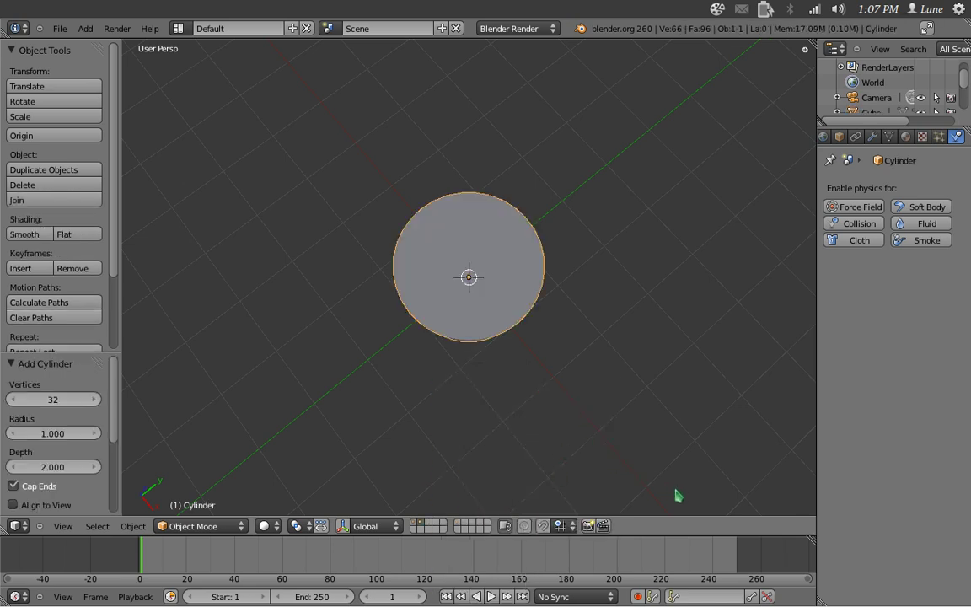
pyautogui.press('s')
pyautogui.click(521, 309)
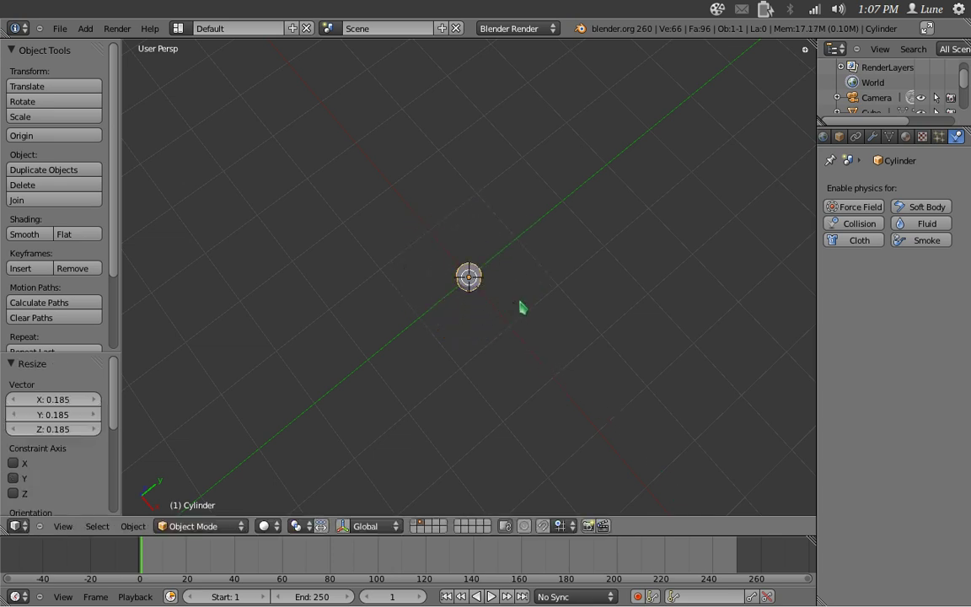
pyautogui.press('KP_1')
pyautogui.scroll(8, 521, 309)
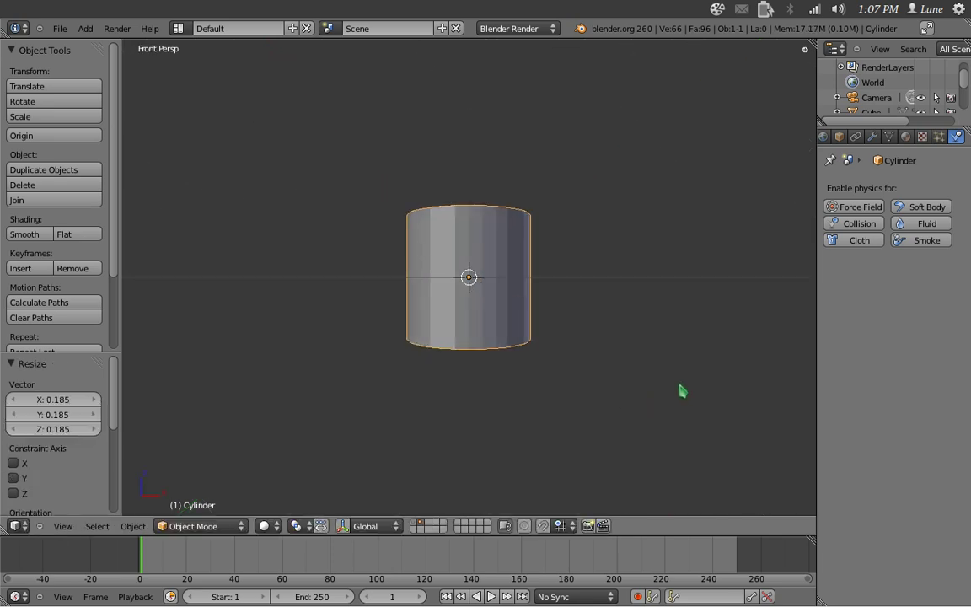
pyautogui.press('s')
pyautogui.click(578, 334)
pyautogui.keyDown('shift'); pyautogui.moveTo(618, 360); pyautogui.dragTo(472, 331, button='middle'); pyautogui.keyUp('shift')
# Duplicate the cylinder and move the copy 0.340 along X
pyautogui.hotkey('shift', 'd')
pyautogui.press('x')
pyautogui.click(586, 324)
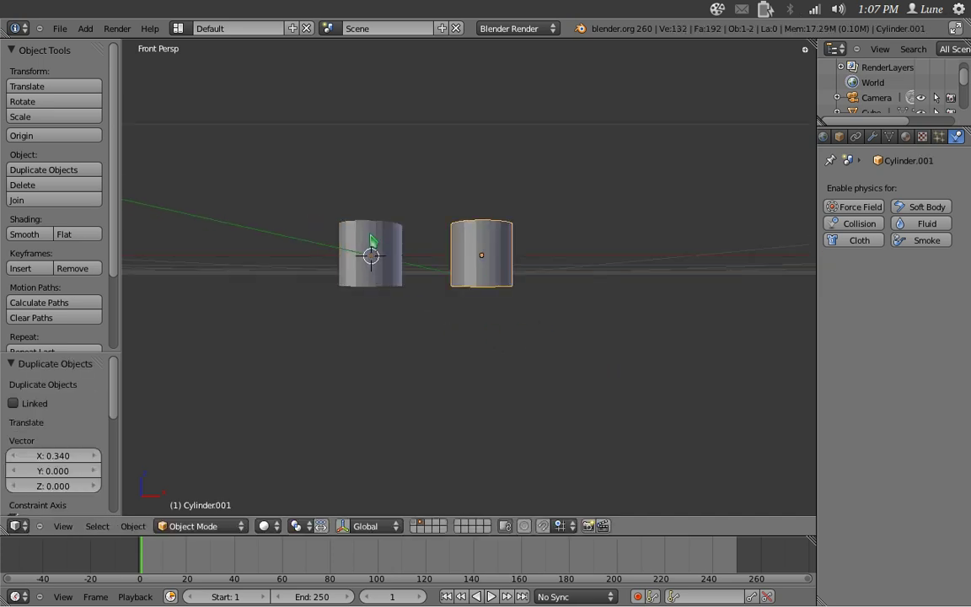
pyautogui.moveTo(321, 228); pyautogui.dragTo(583, 270, button='middle')
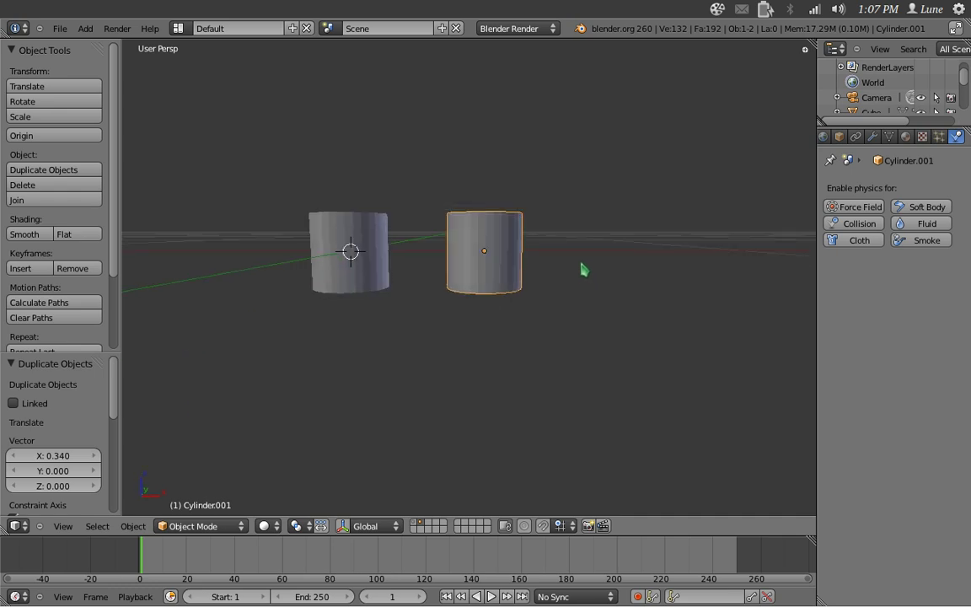
# Give the copied cylinder a new magenta material by setting diffuse green to 0
pyautogui.click(908, 136)
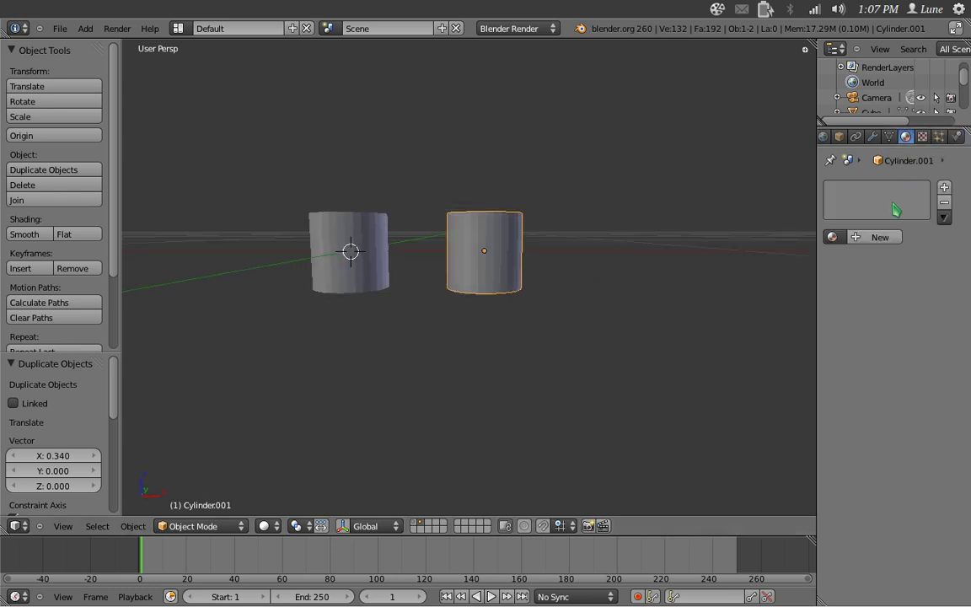
pyautogui.click(885, 238)
pyautogui.click(860, 423)
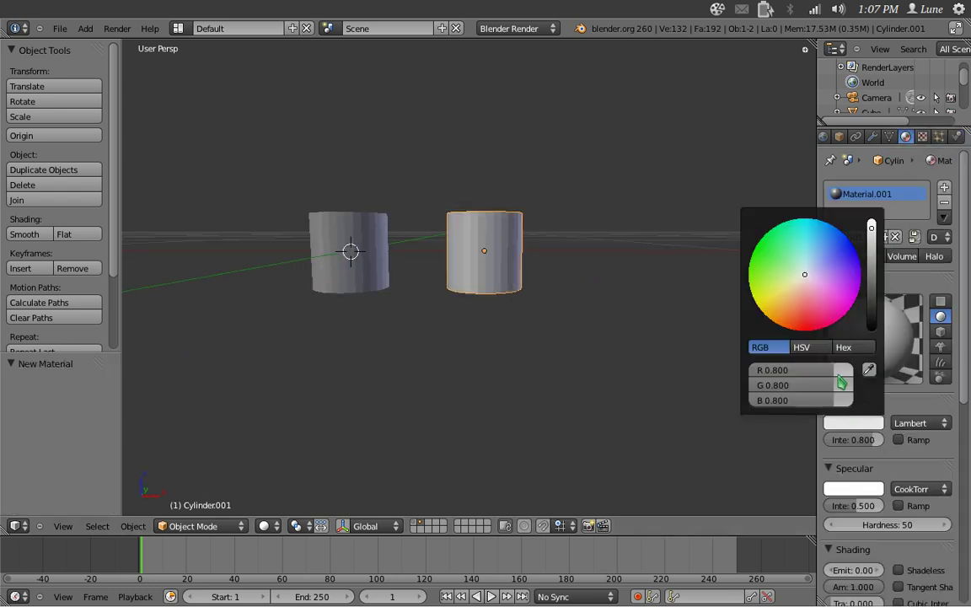
pyautogui.moveTo(845, 385); pyautogui.dragTo(699, 408)
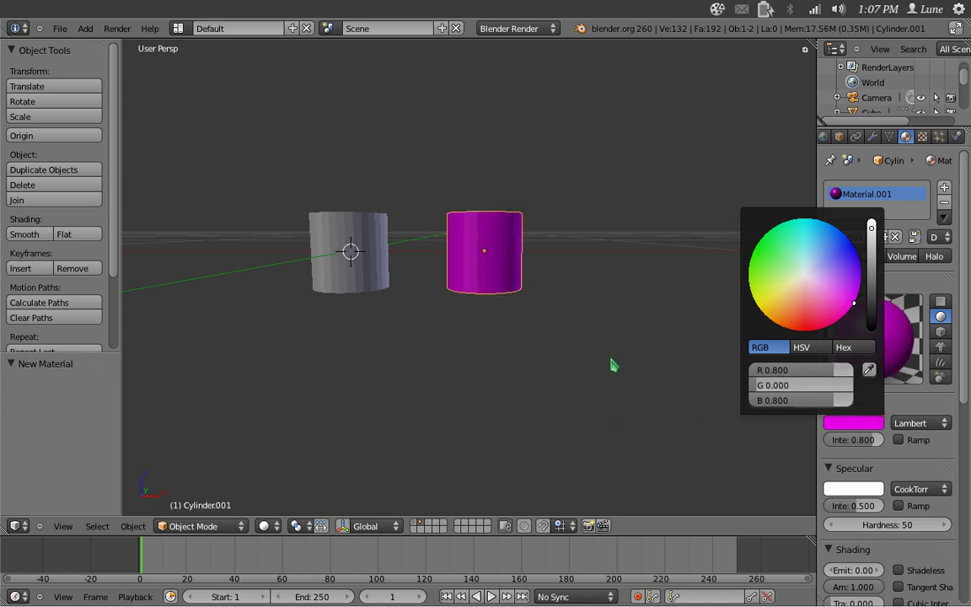
# Give the other cylinder a new green material by setting diffuse red and blue to 0
pyautogui.rightClick(380, 217)
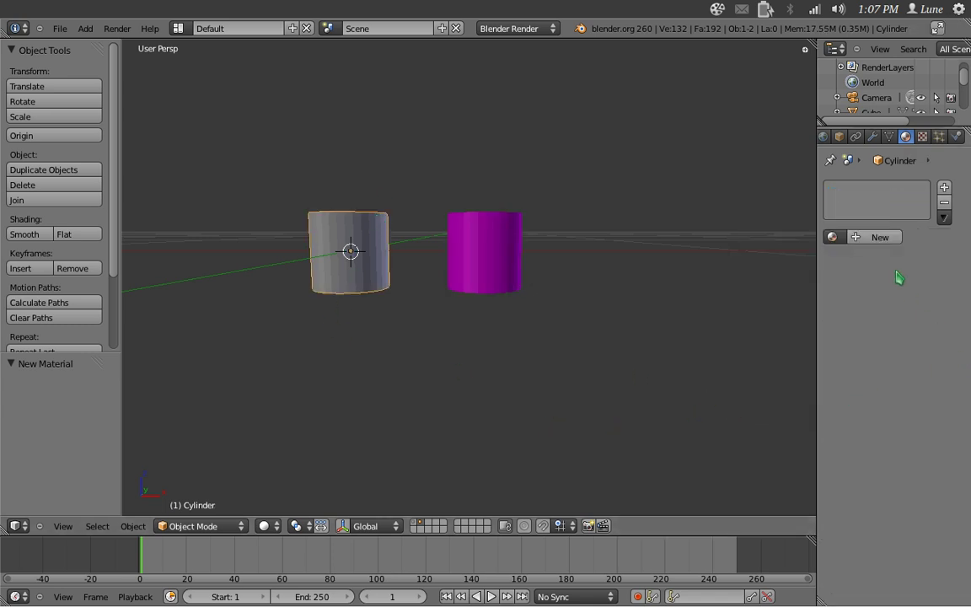
pyautogui.click(883, 236)
pyautogui.click(874, 422)
pyautogui.moveTo(787, 369); pyautogui.dragTo(700, 370)
pyautogui.moveTo(787, 400); pyautogui.dragTo(699, 400)
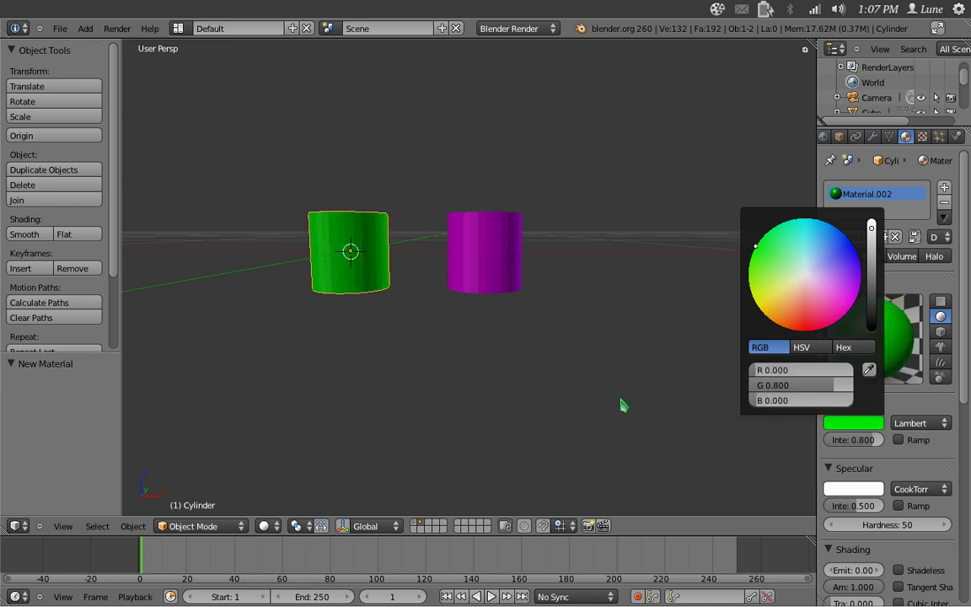
# Apply smooth shading to the green cylinder and view both cylinders from above
pyautogui.moveTo(468, 322); pyautogui.dragTo(52, 340, button='middle')
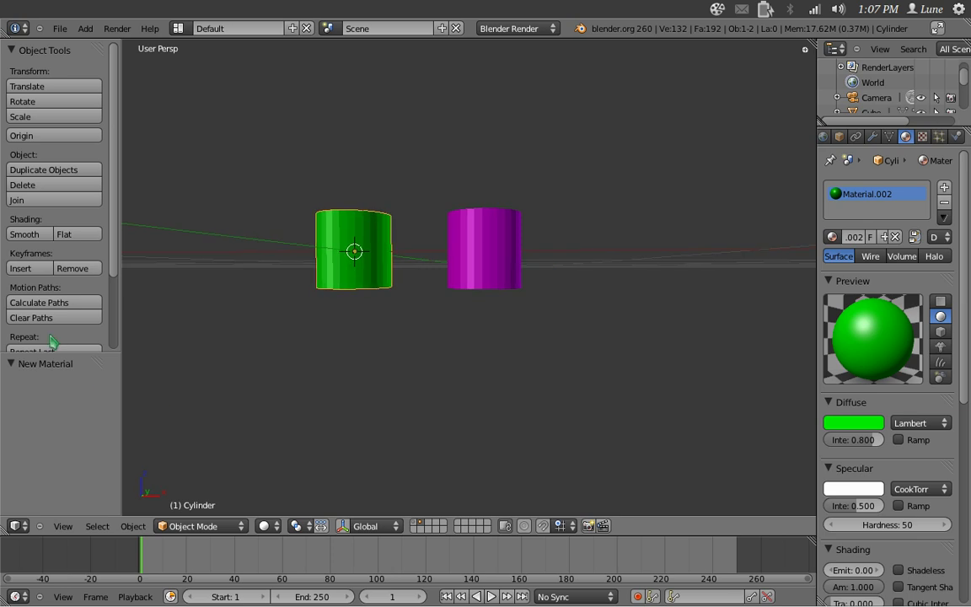
pyautogui.click(26, 234)
pyautogui.rightClick(494, 250)
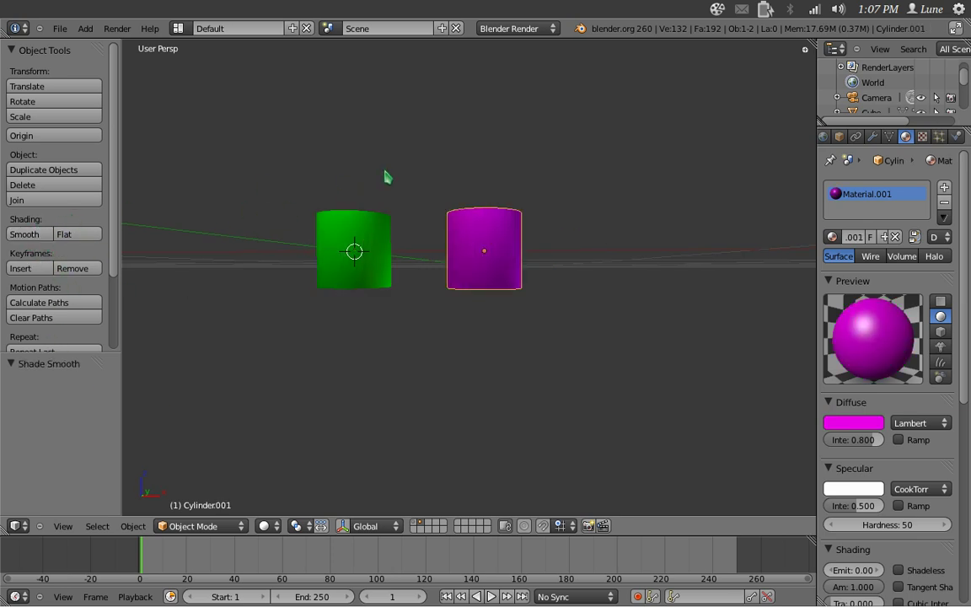
pyautogui.moveTo(386, 174); pyautogui.dragTo(510, 228, button='middle')
pyautogui.rightClick(375, 291)
pyautogui.moveTo(392, 291); pyautogui.dragTo(272, 291, button='middle')
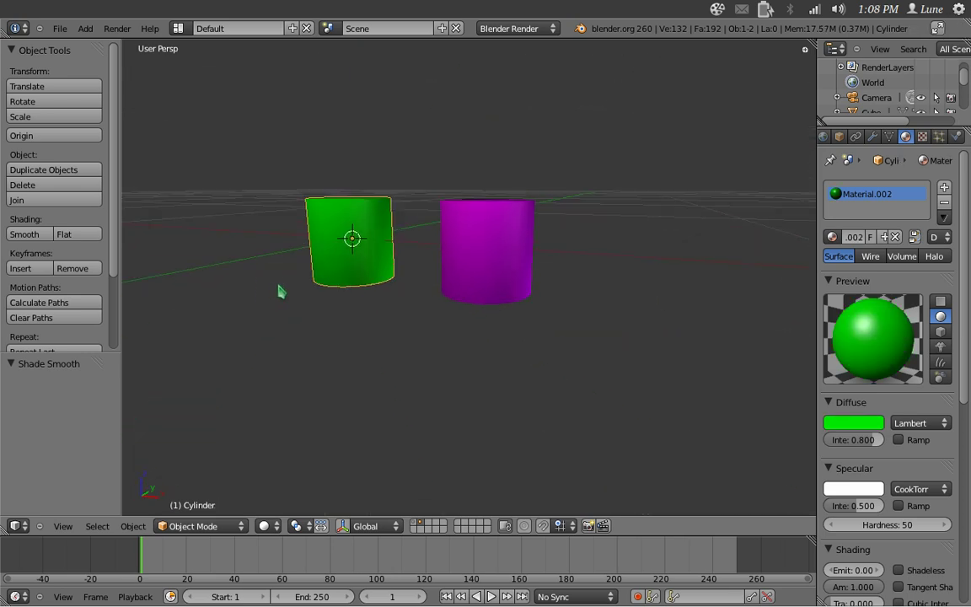
# In Edit Mode with wireframe view, box-select the green cylinder's top vertex ring
pyautogui.press('Tab')
pyautogui.press('z')
pyautogui.moveTo(407, 245); pyautogui.dragTo(520, 209, button='middle')
pyautogui.press('a')
pyautogui.moveTo(438, 223); pyautogui.dragTo(575, 221, button='middle')
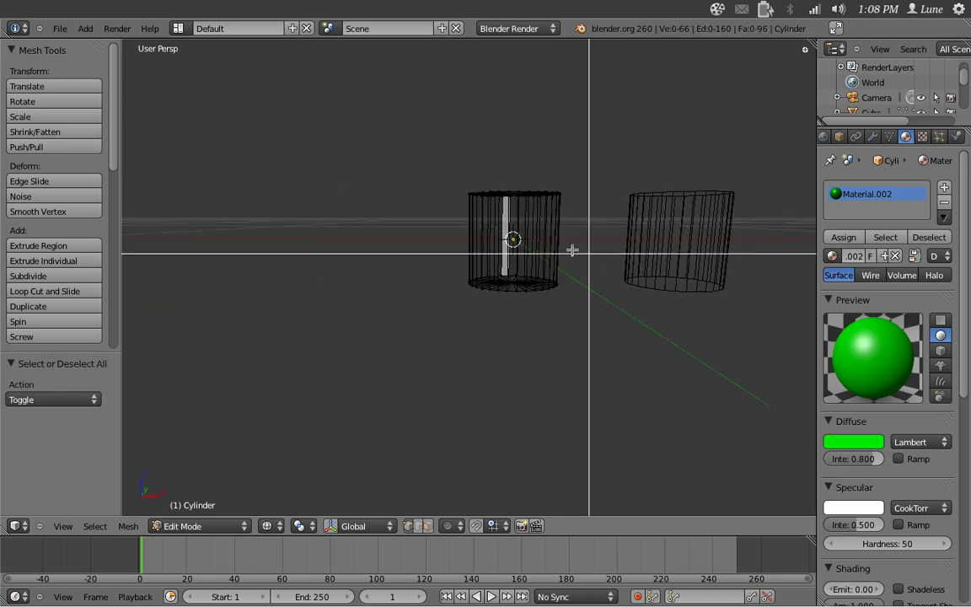
pyautogui.moveTo(612, 233); pyautogui.dragTo(274, 95)
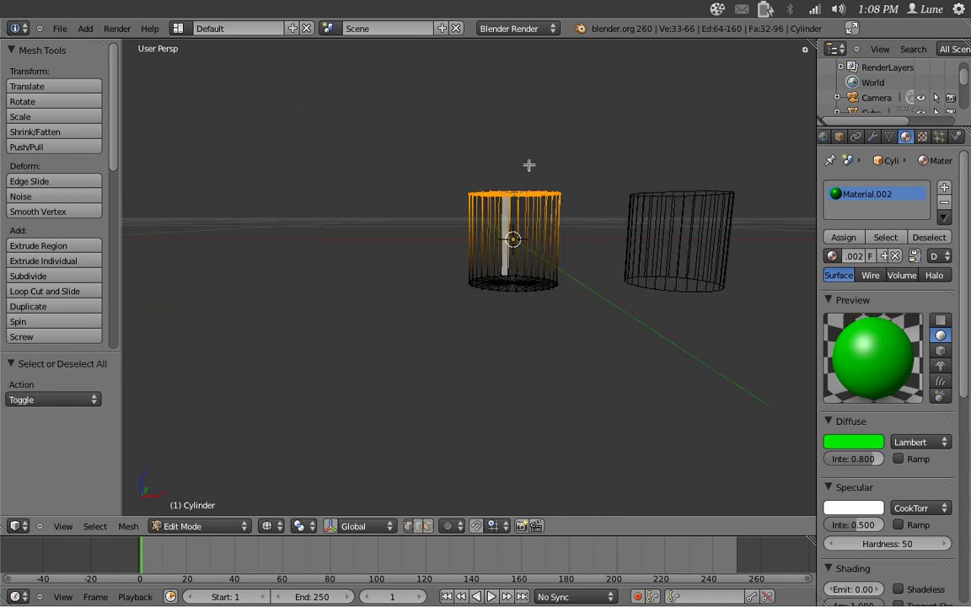
pyautogui.rightClick(528, 204)
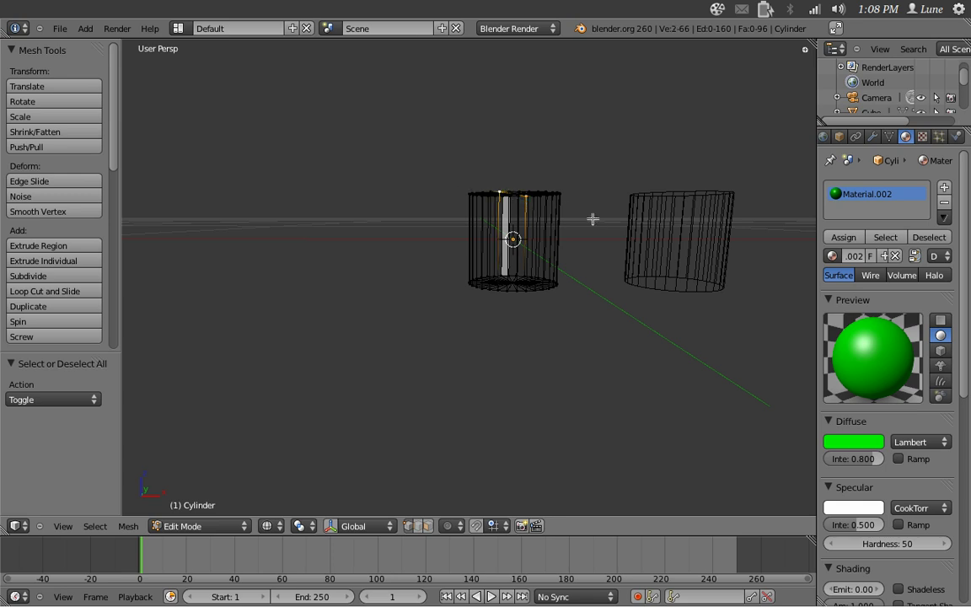
pyautogui.moveTo(582, 244); pyautogui.dragTo(605, 251, button='middle')
pyautogui.press('b')
pyautogui.moveTo(605, 251); pyautogui.dragTo(408, 149)
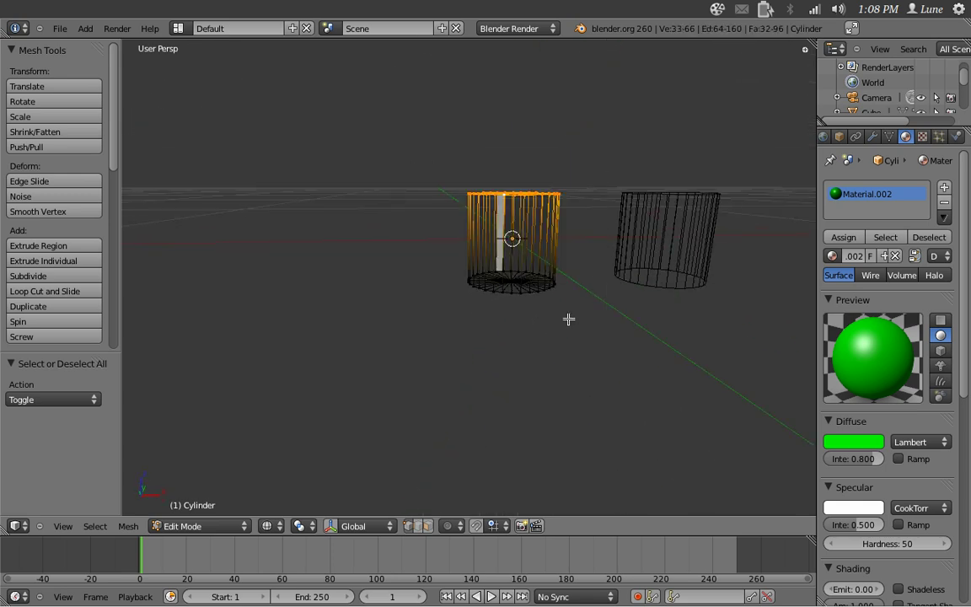
# Extrude the top ring 0.110 upward, shrink it slightly, tilt it -14.683° and reposition it
pyautogui.press('e')
pyautogui.click(650, 280)
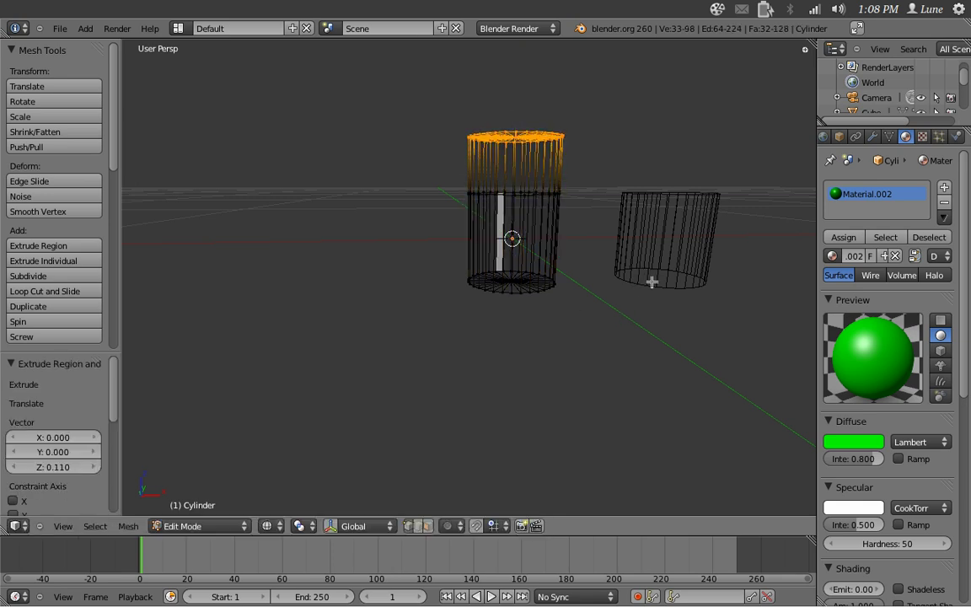
pyautogui.press('s')
pyautogui.click(631, 273)
pyautogui.press('r')
pyautogui.click(664, 223)
pyautogui.press('g')
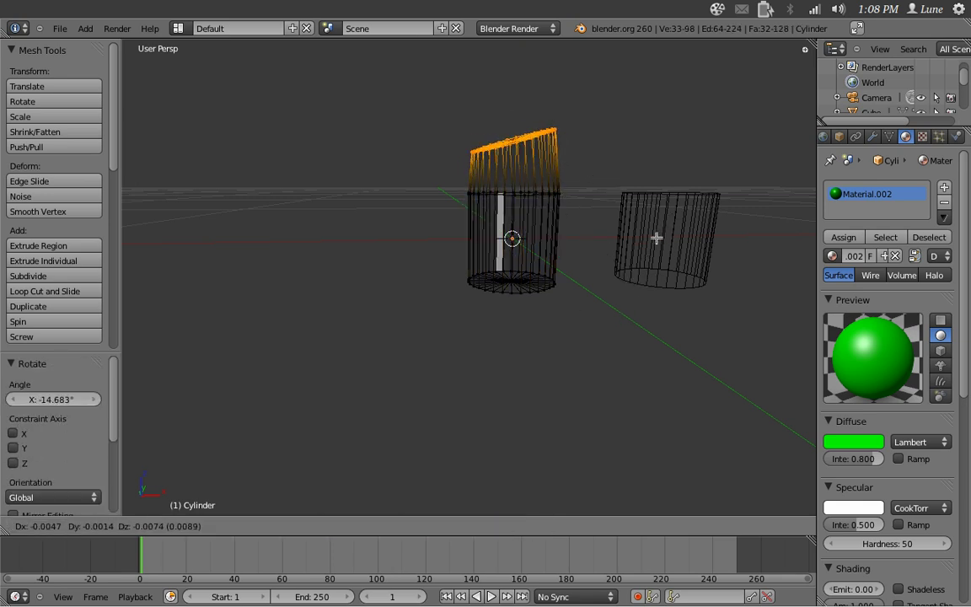
pyautogui.click(655, 240)
# Return to Object Mode with solid shading and view both cylinders
pyautogui.press('Tab')
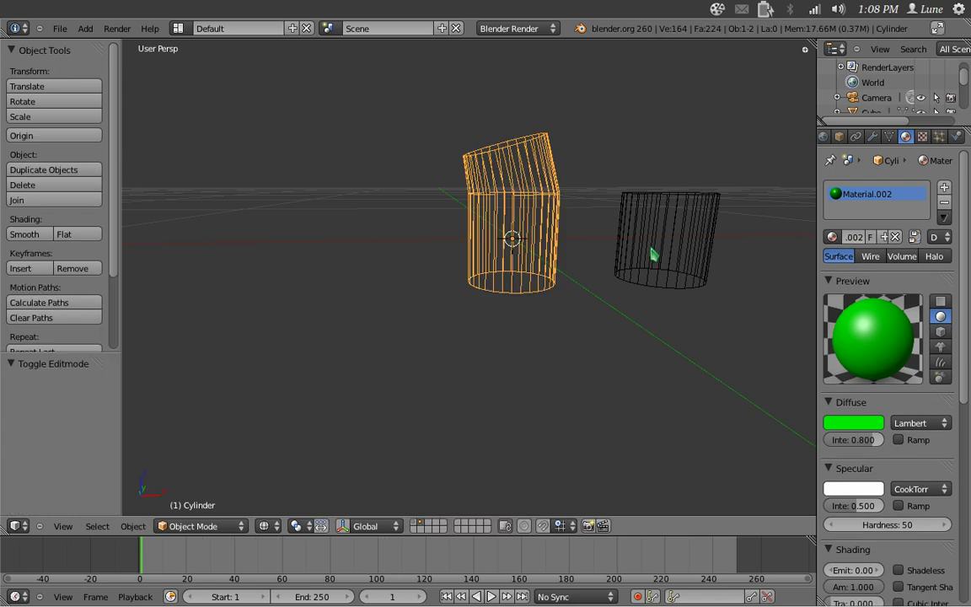
pyautogui.press('z')
pyautogui.moveTo(649, 263); pyautogui.dragTo(701, 253, button='middle')
pyautogui.scroll(-4, 702, 252)
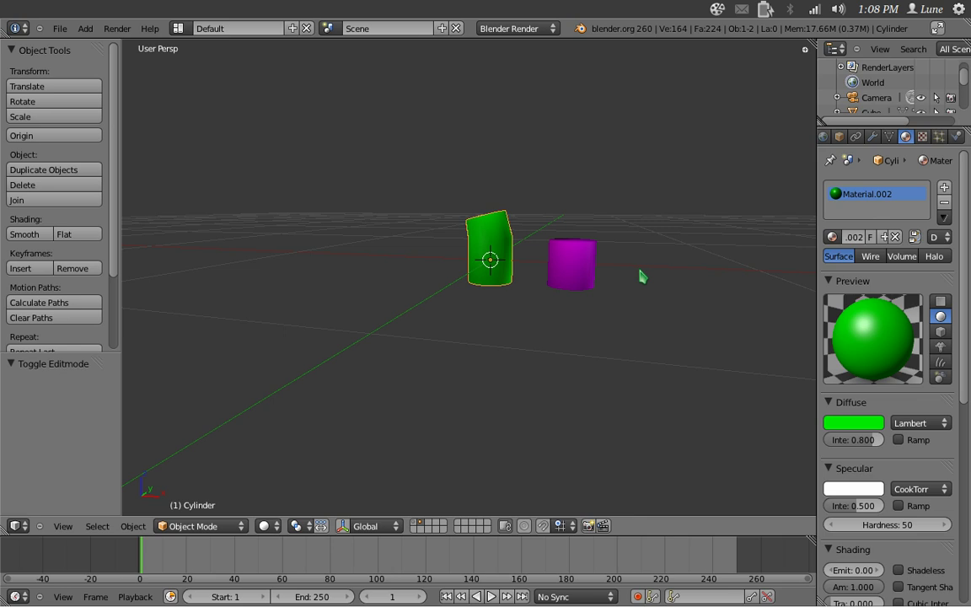
# Group the green and magenta cylinders together with Ctrl+G
pyautogui.keyDown('shift'); pyautogui.rightClick(583, 276); pyautogui.keyUp('shift')
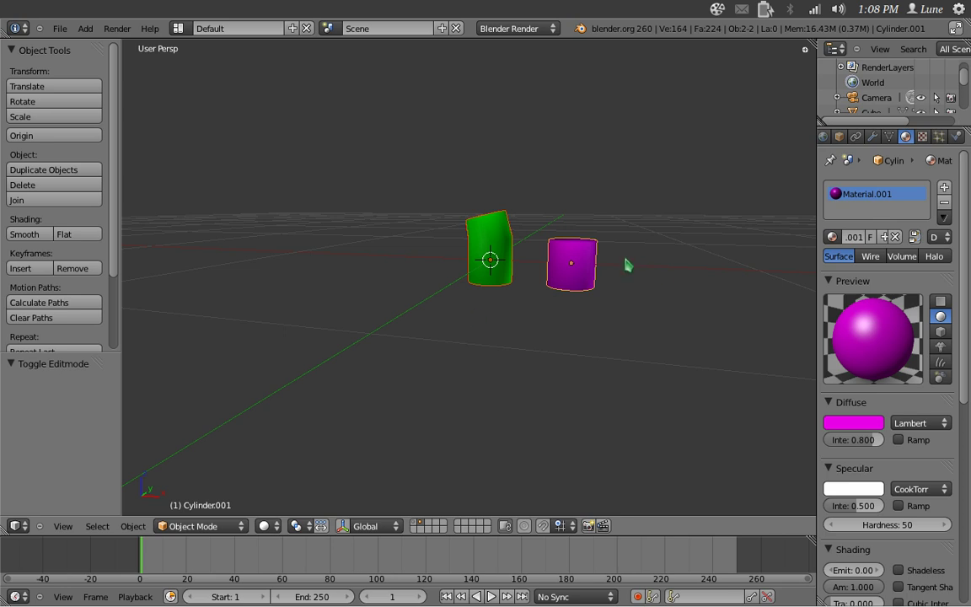
pyautogui.hotkey('ctrl', 'g')
pyautogui.moveTo(461, 284); pyautogui.dragTo(416, 437, button='middle')
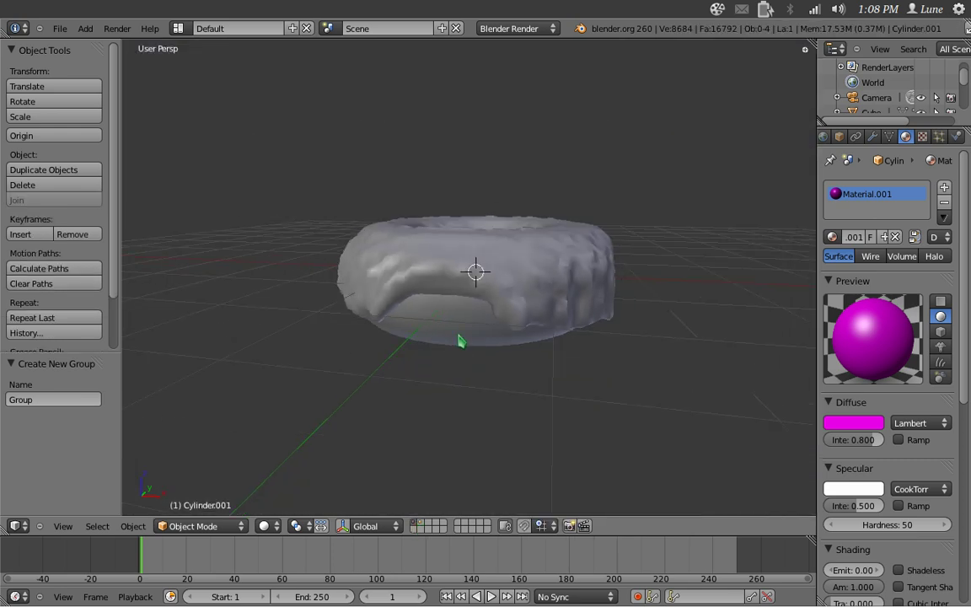
# Rename the donut's icing object from Cube to 'Icing'
pyautogui.rightClick(467, 243)
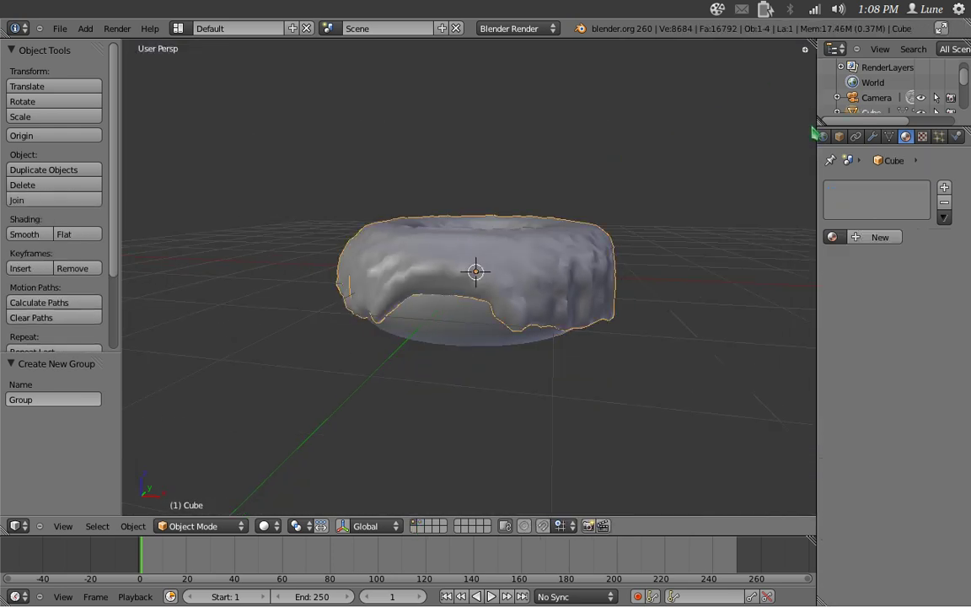
pyautogui.click(838, 136)
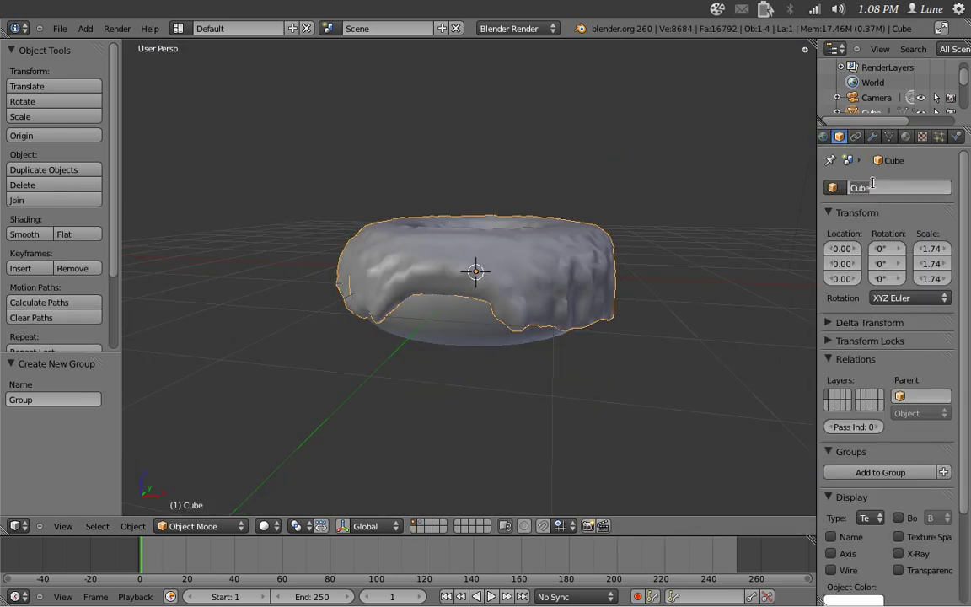
pyautogui.click(872, 182)
pyautogui.write('Icing')
pyautogui.press('Return')
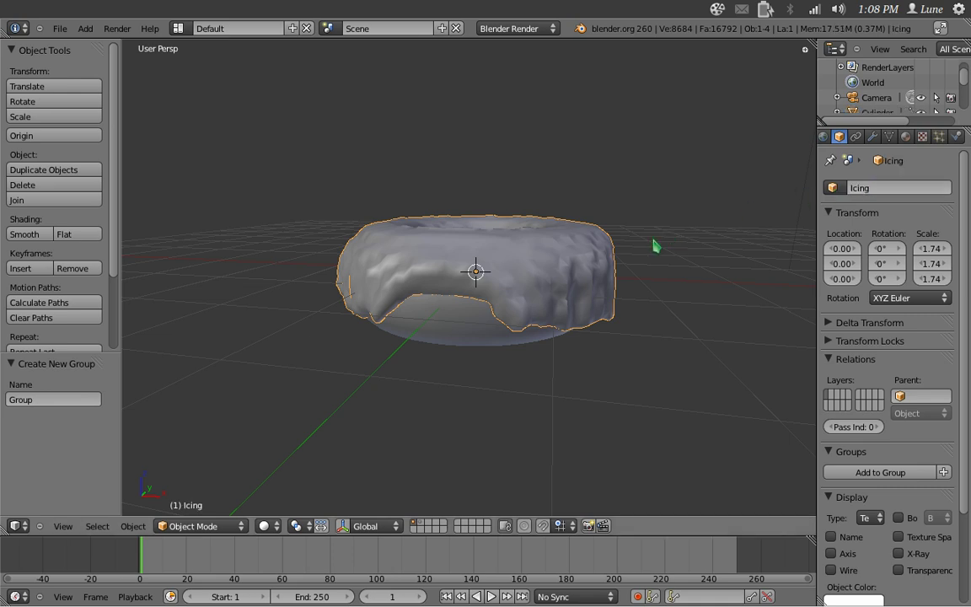
pyautogui.moveTo(650, 245); pyautogui.dragTo(412, 321, button='middle')
pyautogui.scroll(2, 617, 255)
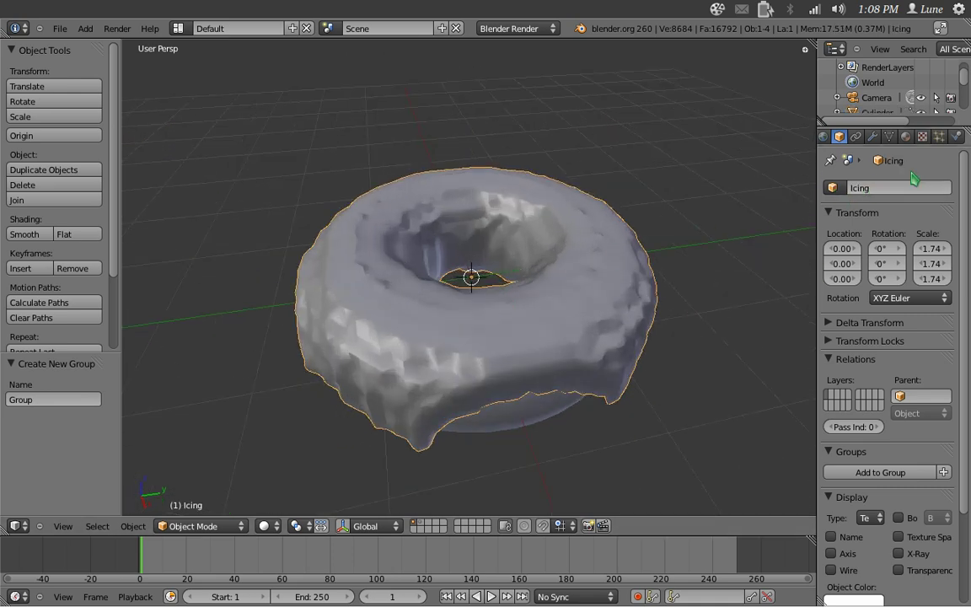
# Add a Hair particle system to the Icing and shorten the hair strands
pyautogui.click(937, 135)
pyautogui.click(945, 188)
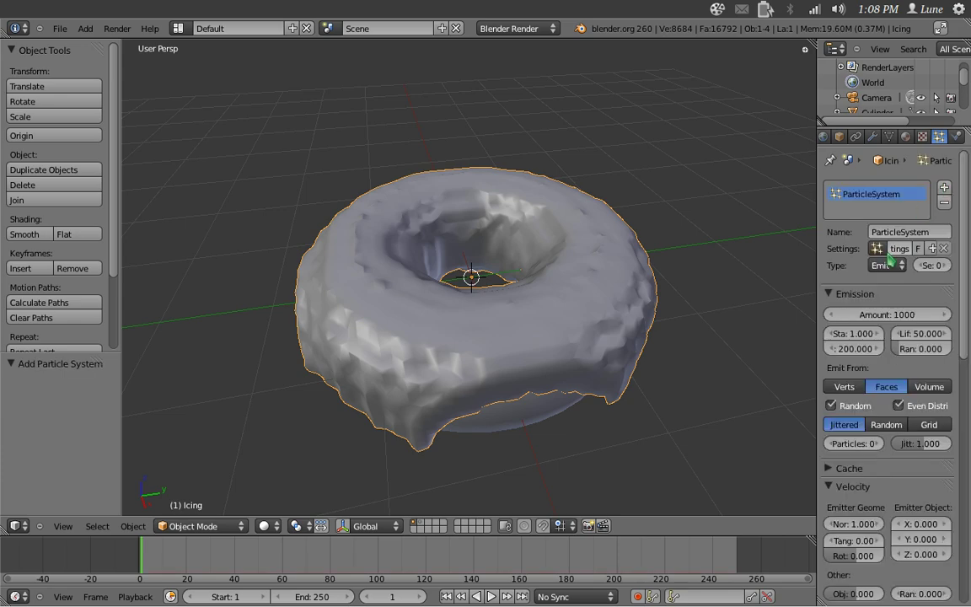
pyautogui.click(885, 266)
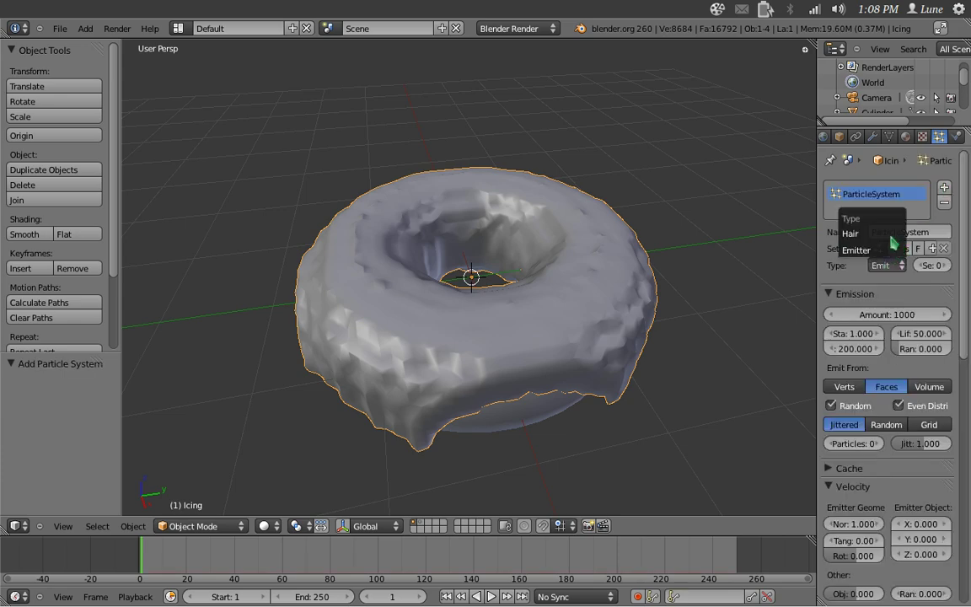
pyautogui.click(893, 237)
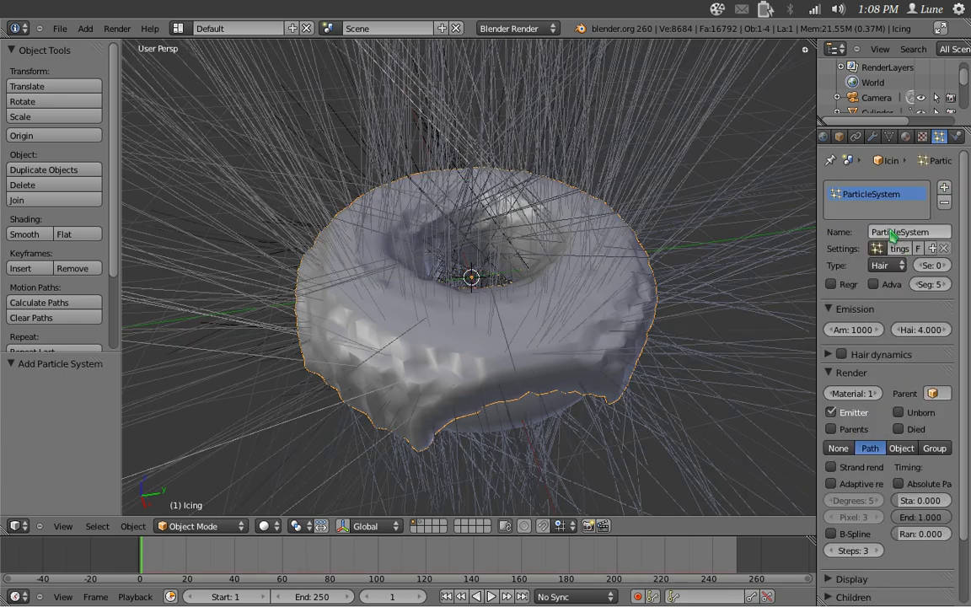
pyautogui.scroll(-3, 620, 320)
pyautogui.moveTo(619, 320); pyautogui.dragTo(613, 337, button='middle')
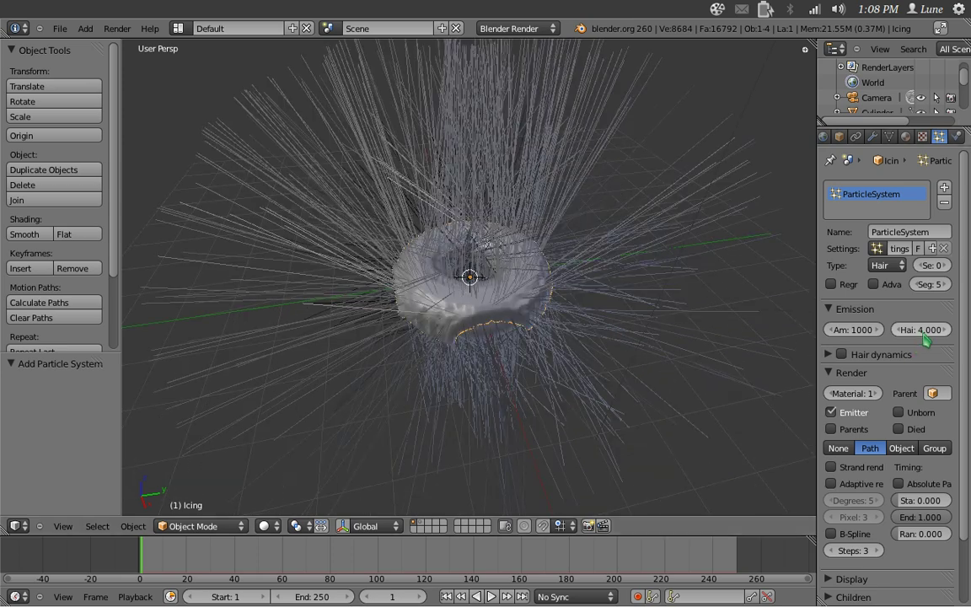
pyautogui.moveTo(920, 329); pyautogui.dragTo(809, 342)
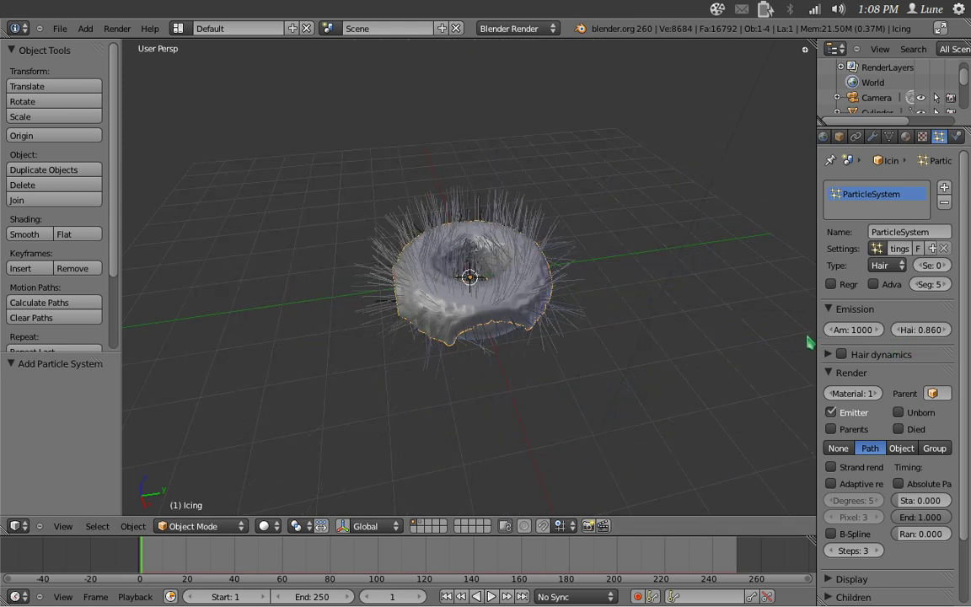
pyautogui.click(921, 328)
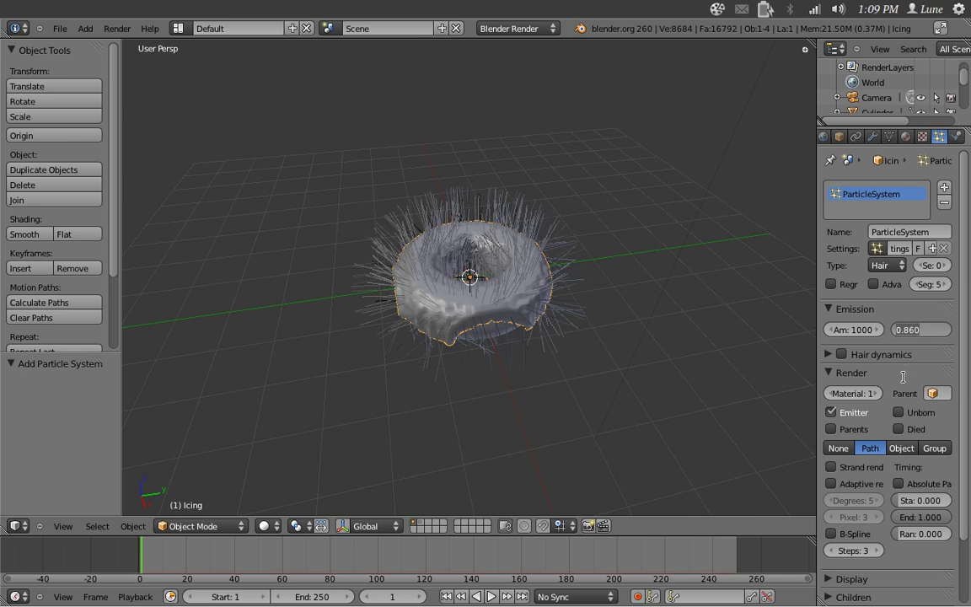
# Render the hairs as dupli group 'Group' with hair length 0.520 and random size 1.000
pyautogui.click(937, 450)
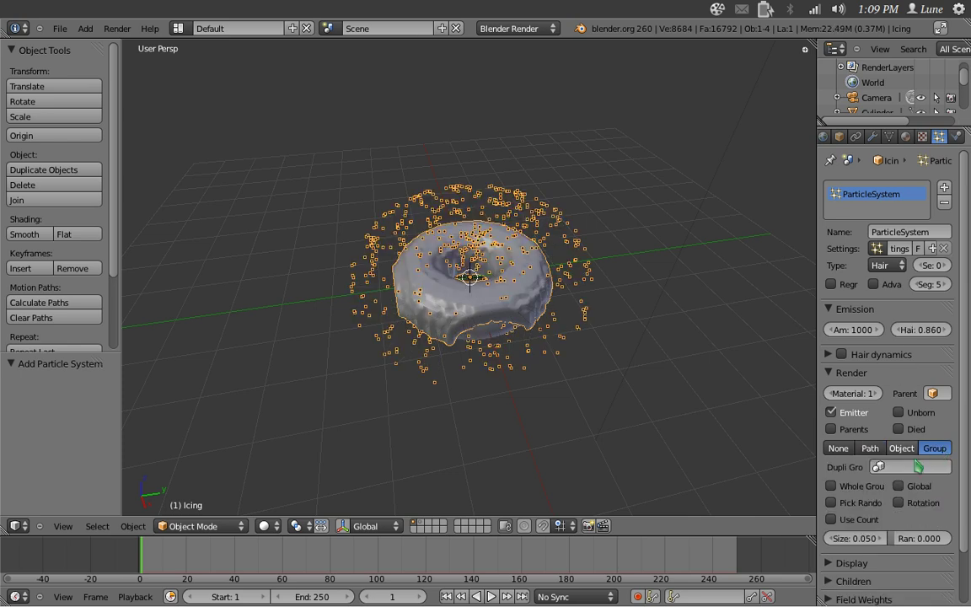
pyautogui.click(906, 466)
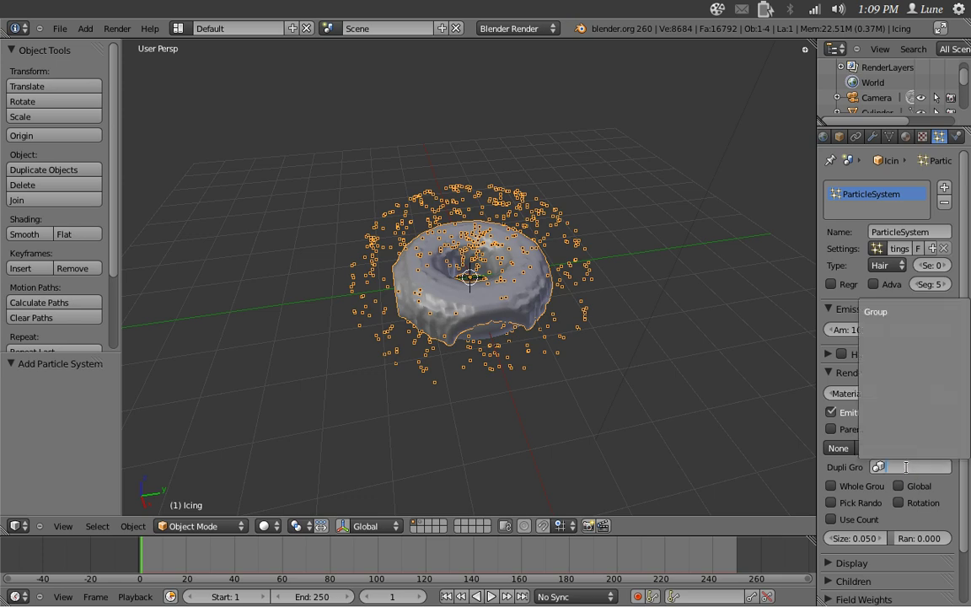
pyautogui.click(878, 312)
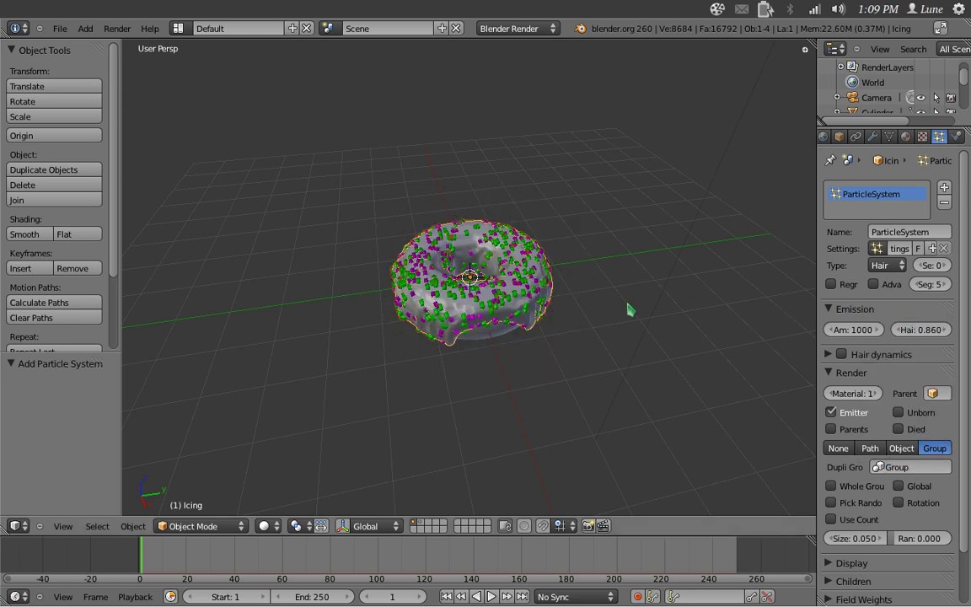
pyautogui.scroll(3, 630, 310)
pyautogui.scroll(-2, 619, 295)
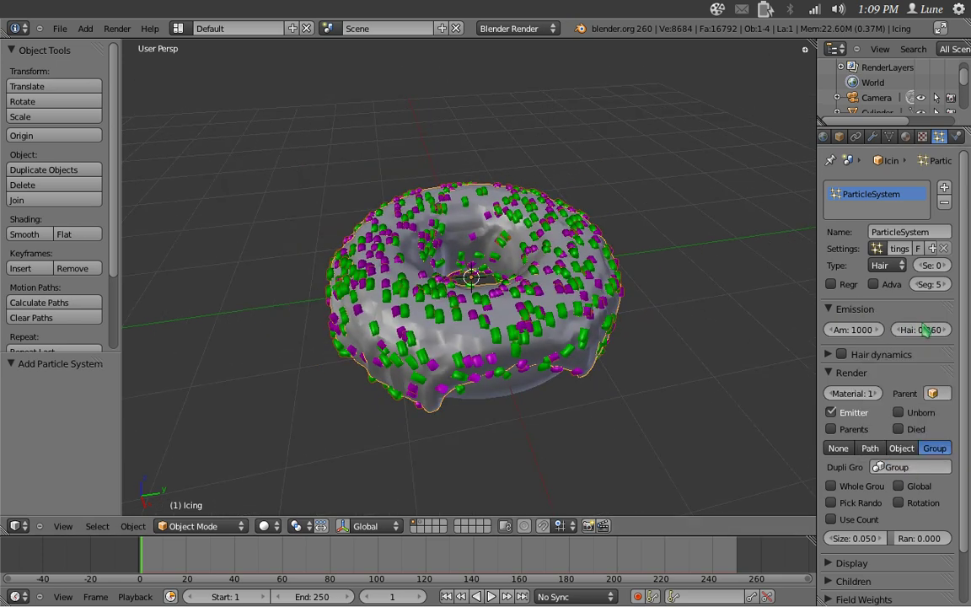
pyautogui.moveTo(906, 329); pyautogui.dragTo(880, 328)
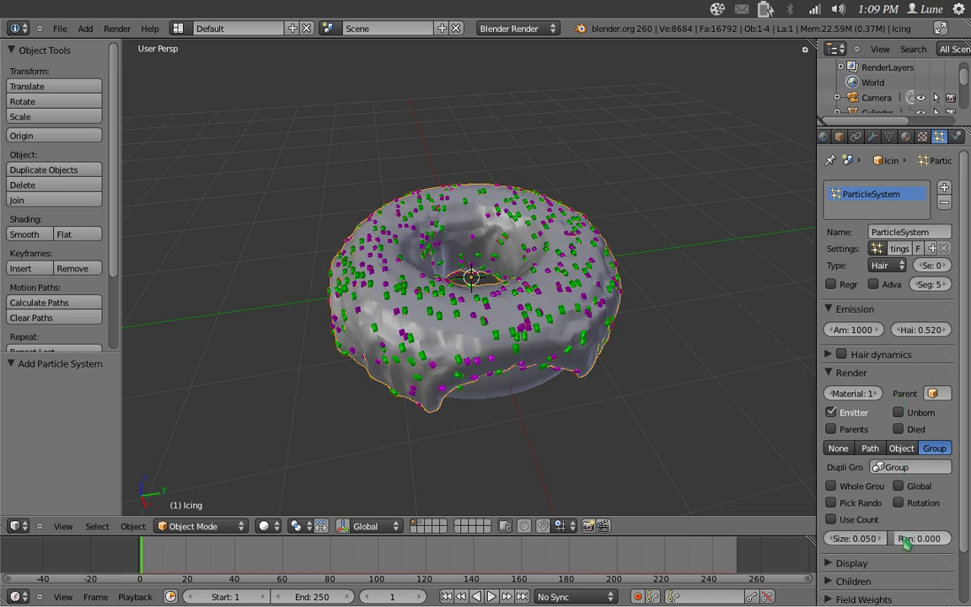
pyautogui.moveTo(905, 539); pyautogui.dragTo(943, 540)
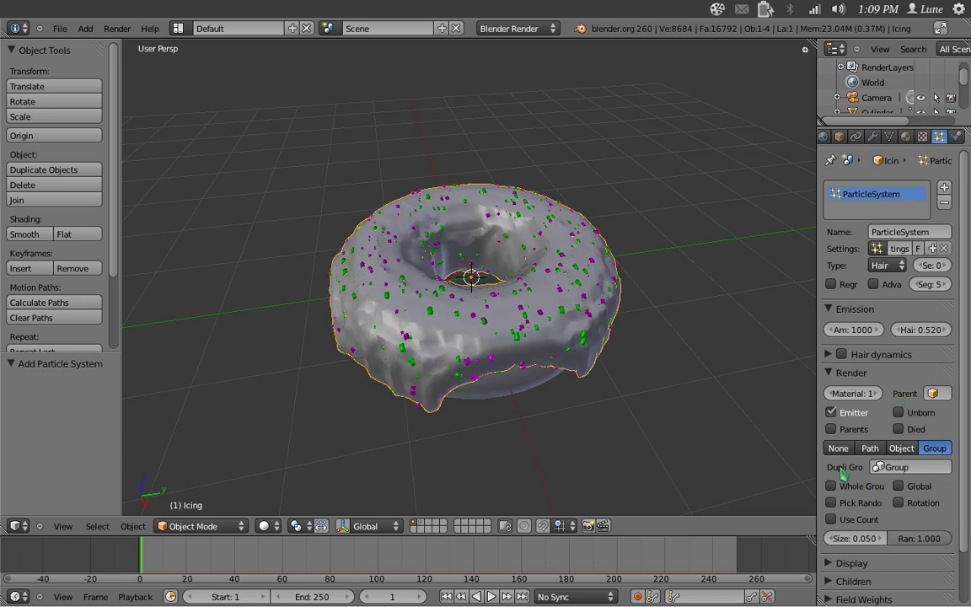
pyautogui.scroll(-3, 874, 434)
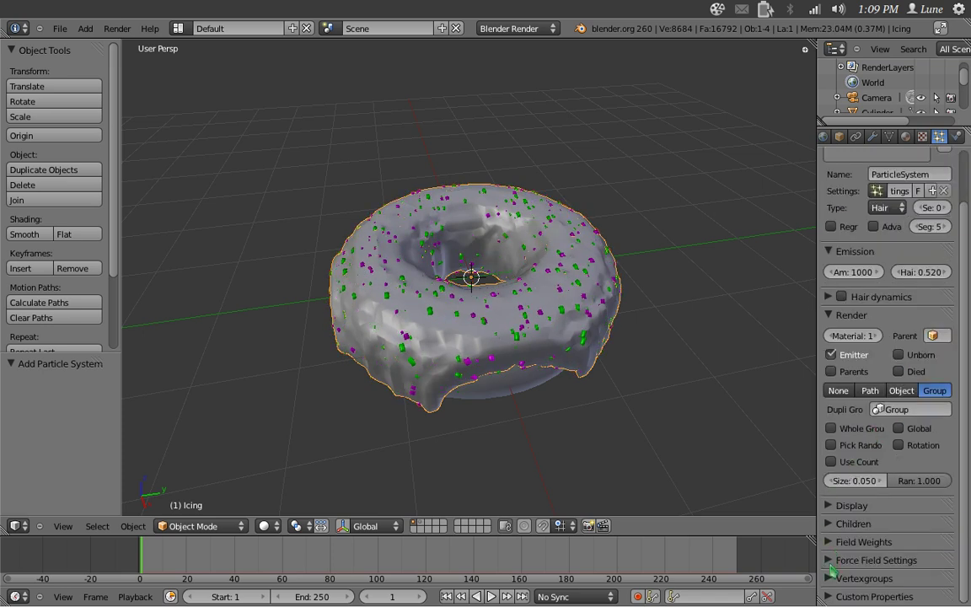
# Set the particle vertex groups for Density, Length and Clump all to 'Group'
pyautogui.click(829, 580)
pyautogui.scroll(-6, 864, 546)
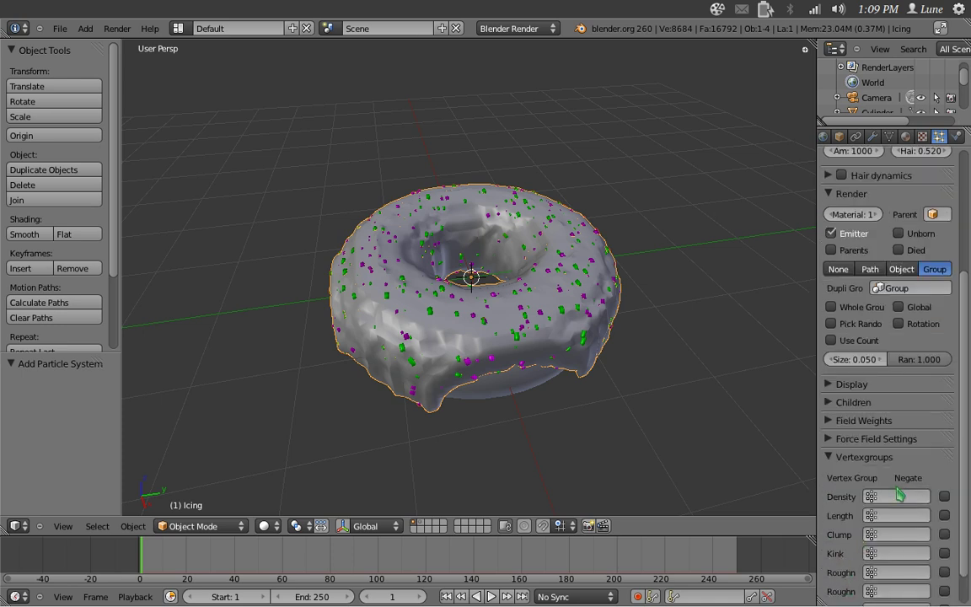
pyautogui.click(899, 496)
pyautogui.click(884, 341)
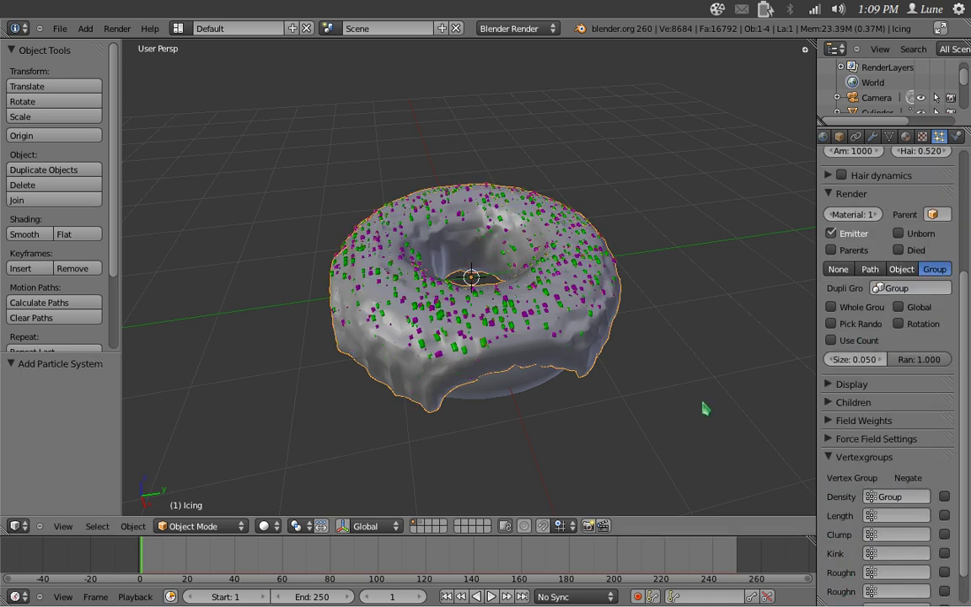
pyautogui.click(913, 512)
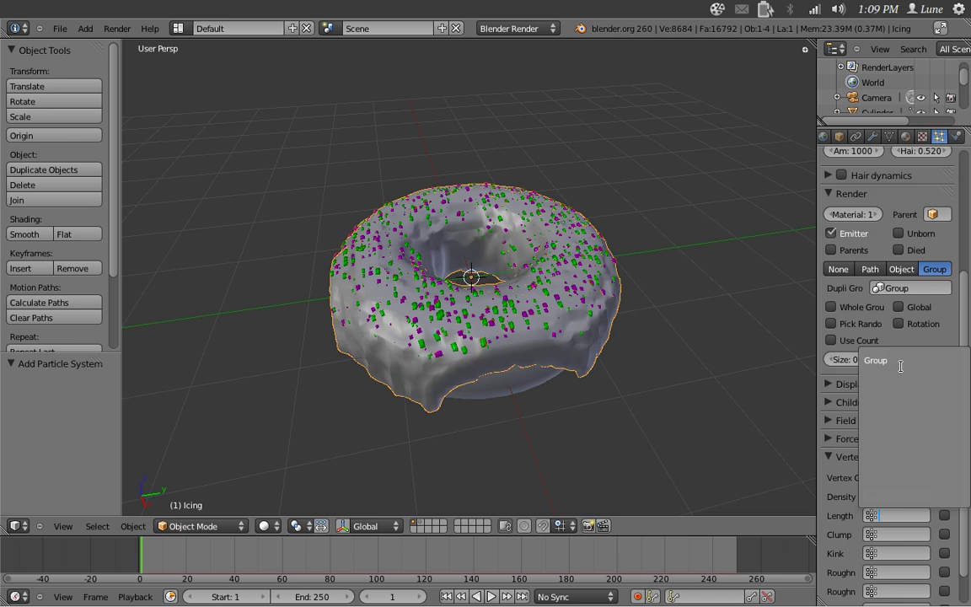
pyautogui.click(899, 361)
pyautogui.click(880, 534)
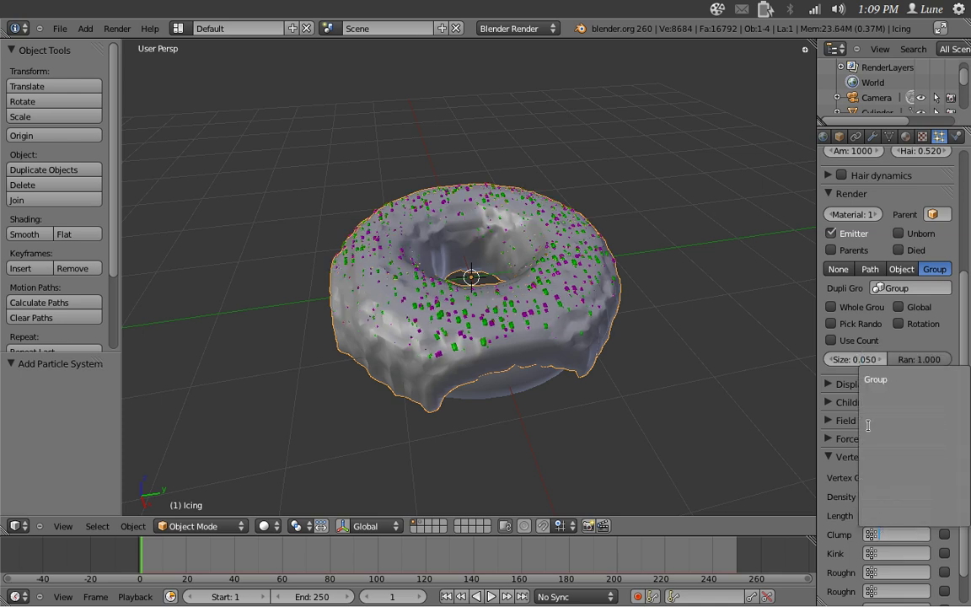
pyautogui.click(878, 380)
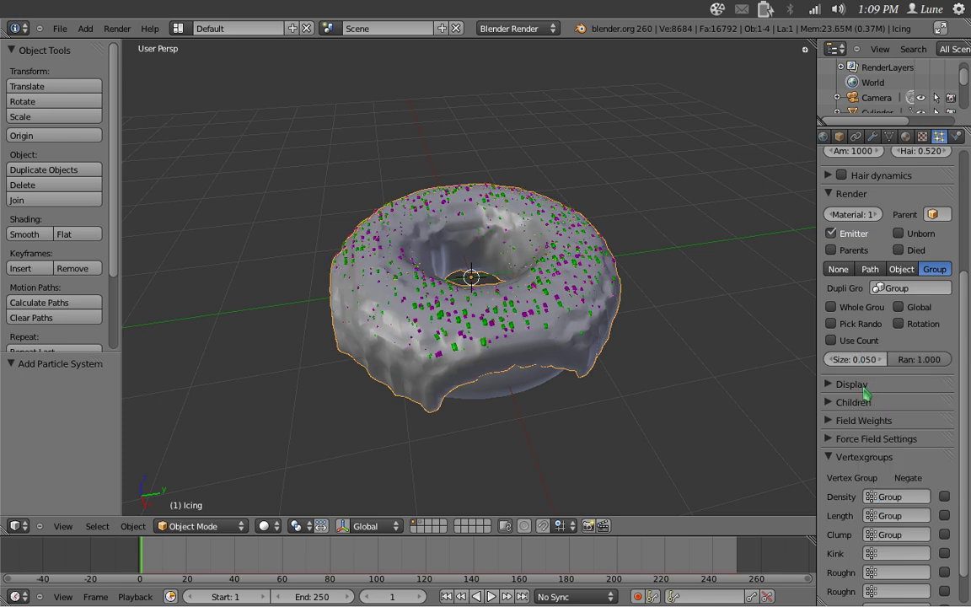
# In Weight Paint mode, paint extra weight onto the donut's top centre
pyautogui.click(226, 529)
pyautogui.press('Return')
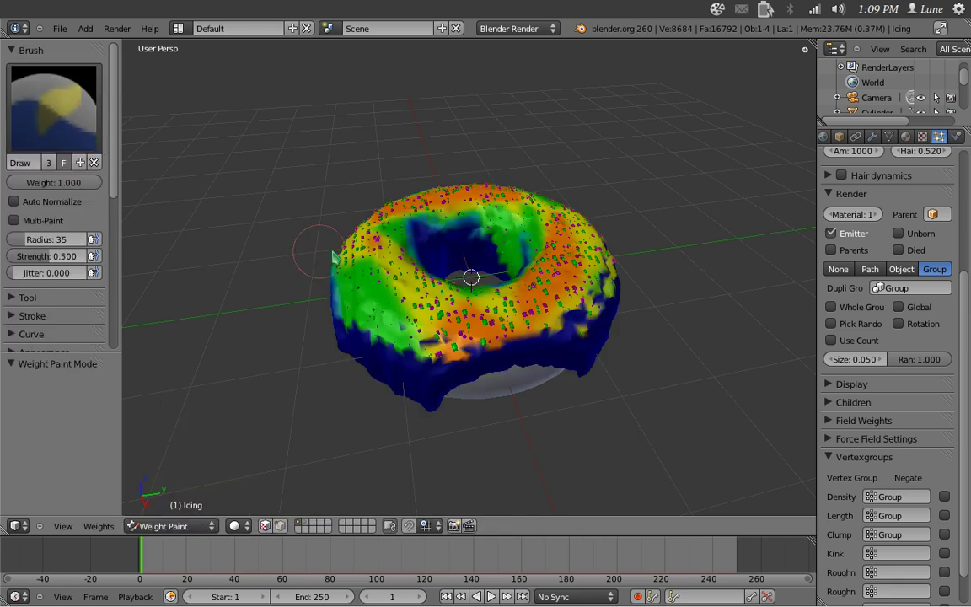
pyautogui.moveTo(290, 231)
pyautogui.mouseDown(button='middle')
pyautogui.moveTo(320, 244)
pyautogui.moveTo(462, 224)
pyautogui.moveTo(488, 356)
pyautogui.mouseUp(button='middle')
pyautogui.scroll(3, 489, 356)
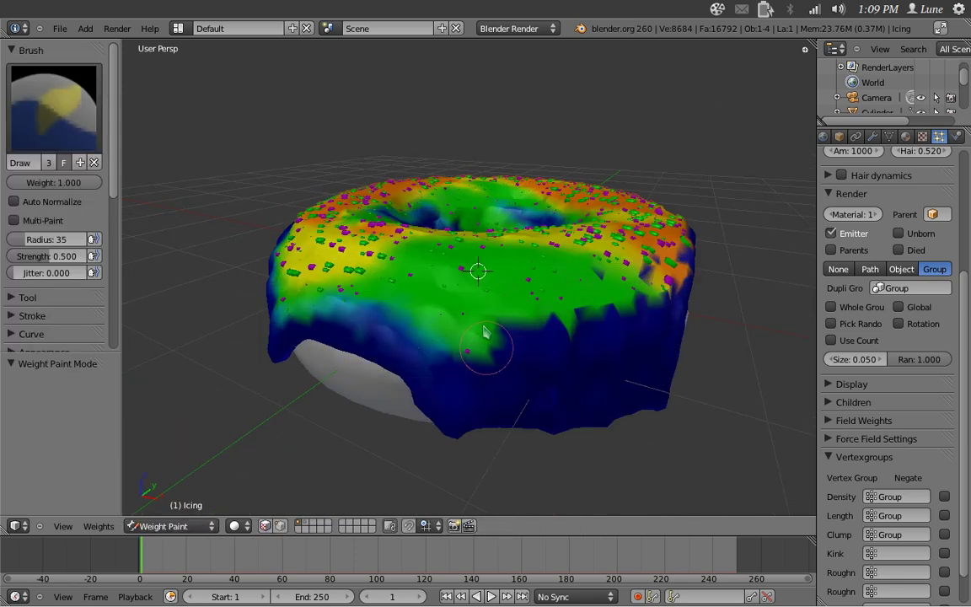
pyautogui.moveTo(446, 317)
pyautogui.mouseDown()
pyautogui.moveTo(428, 270)
pyautogui.moveTo(436, 283)
pyautogui.moveTo(436, 274)
pyautogui.moveTo(504, 289)
pyautogui.mouseUp()
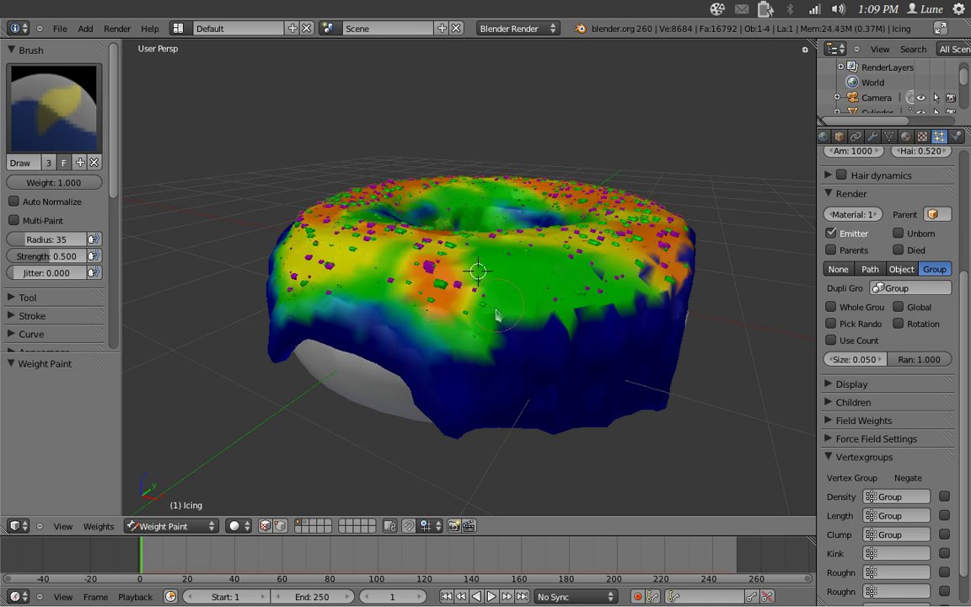
pyautogui.moveTo(460, 343); pyautogui.dragTo(217, 392, button='middle')
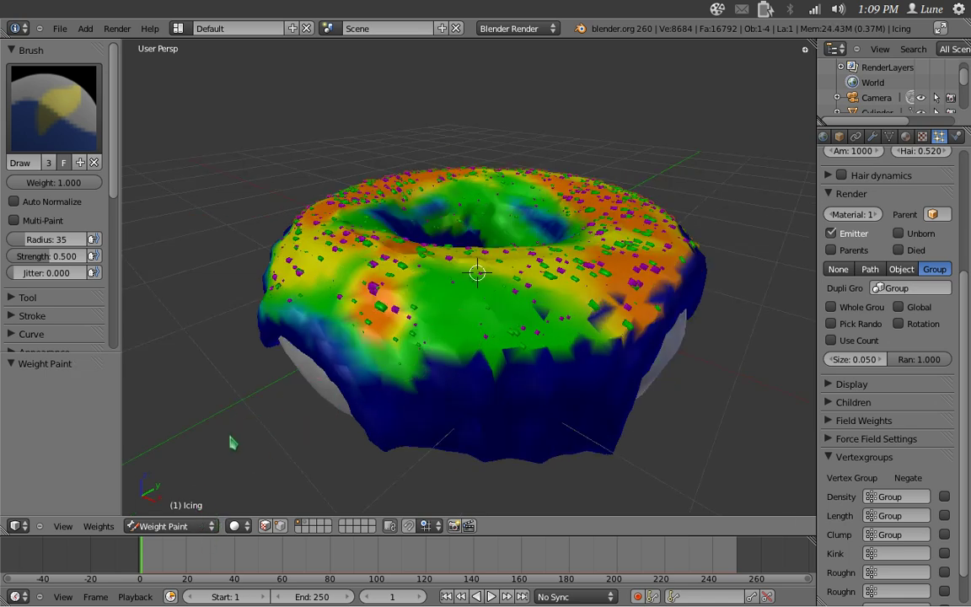
pyautogui.click(169, 527)
pyautogui.click(163, 511)
pyautogui.scroll(-3, 478, 282)
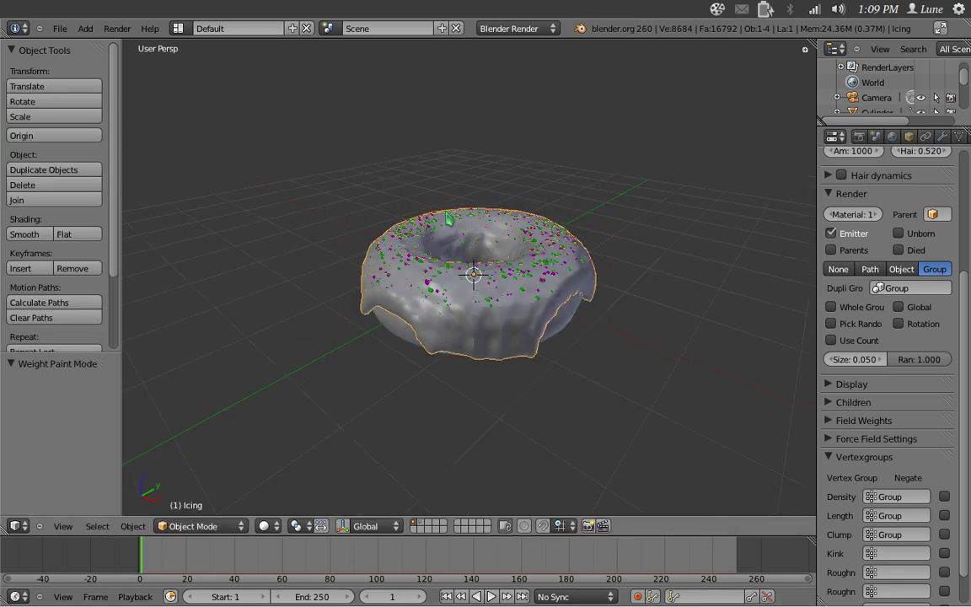
pyautogui.moveTo(531, 316); pyautogui.dragTo(358, 312, button='middle')
pyautogui.moveTo(616, 370); pyautogui.dragTo(785, 363, button='middle')
pyautogui.moveTo(517, 312); pyautogui.dragTo(640, 402, button='middle')
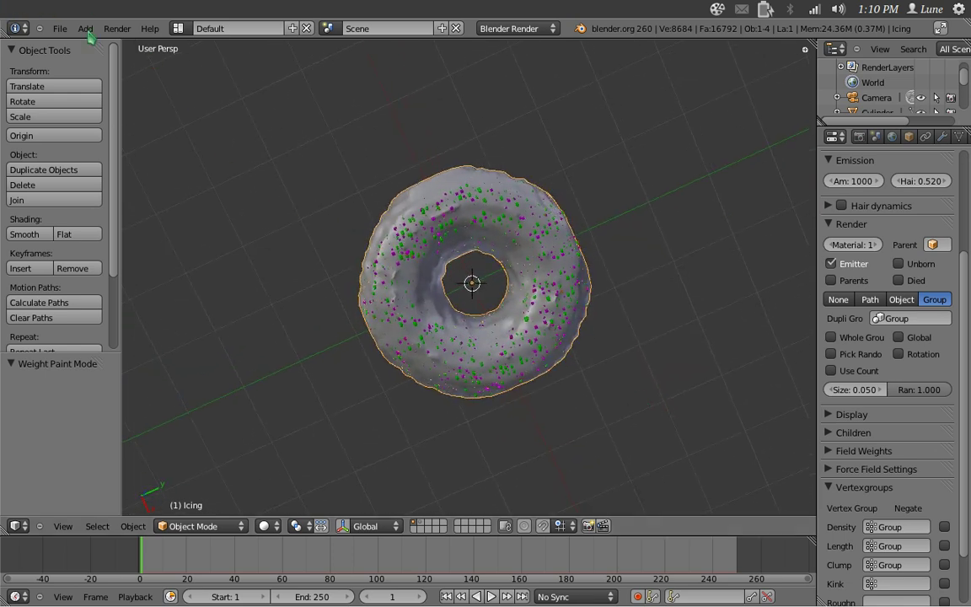
# Close Blender and show the Home folder in Files beside the recording Terminal
pyautogui.press('ctrl+super+Down')
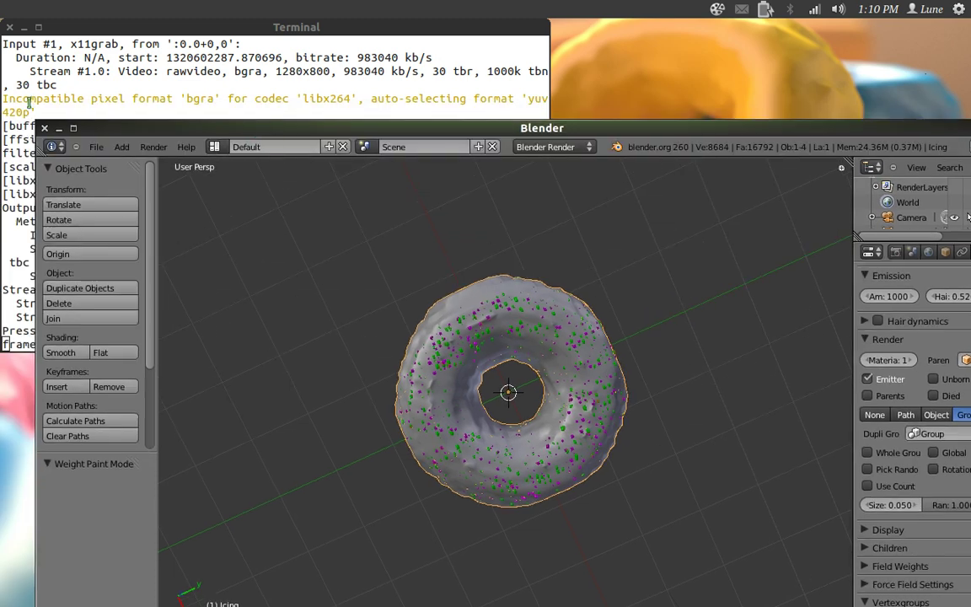
pyautogui.click(44, 128)
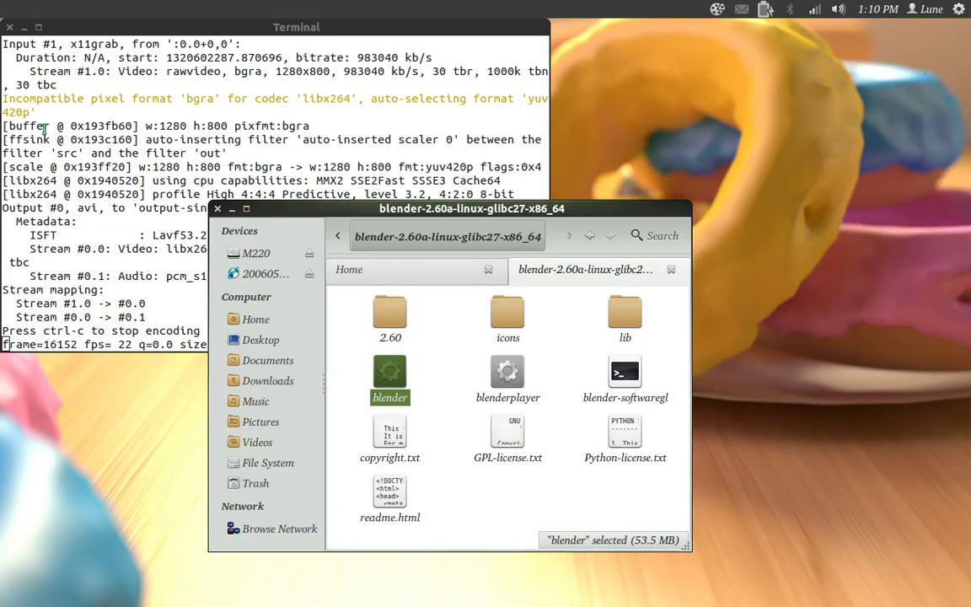
pyautogui.click(130, 87)
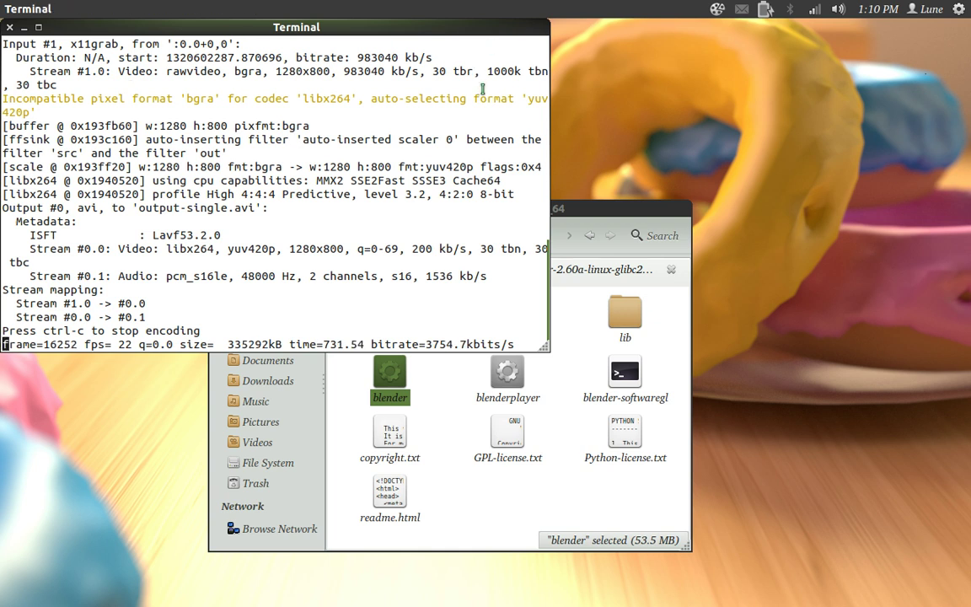
pyautogui.click(554, 206)
pyautogui.click(389, 237)
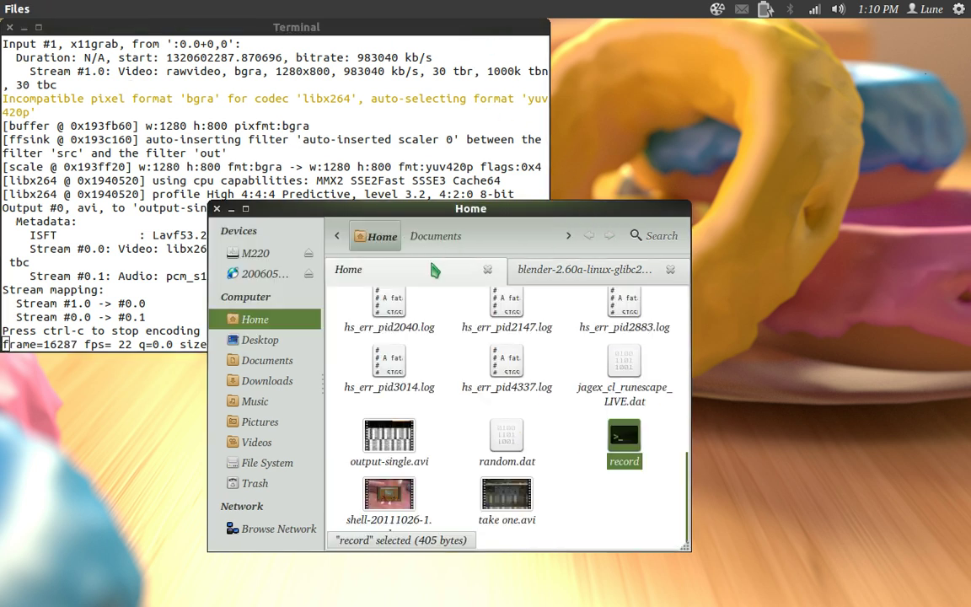
pyautogui.click(435, 181)
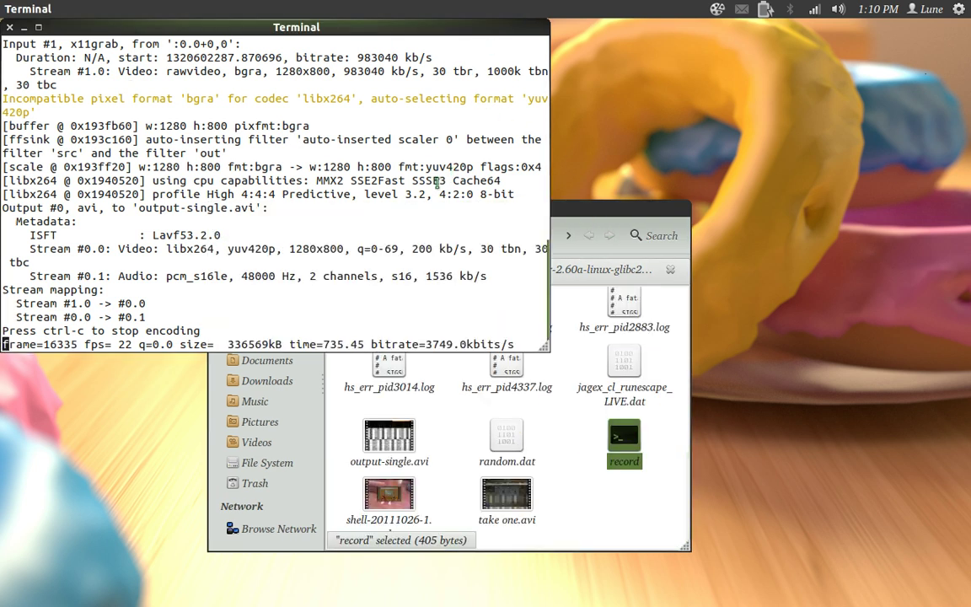